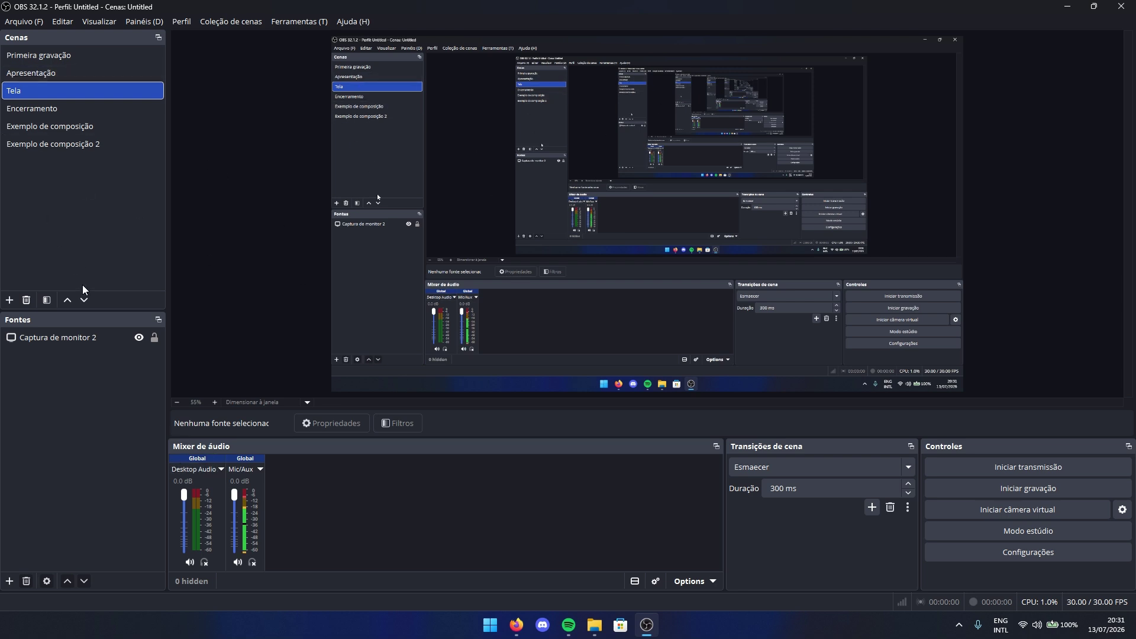
Step: Preview the Encerramento scene and return to the Tela scene
{"action": "left_click", "coordinate": [52, 109]}
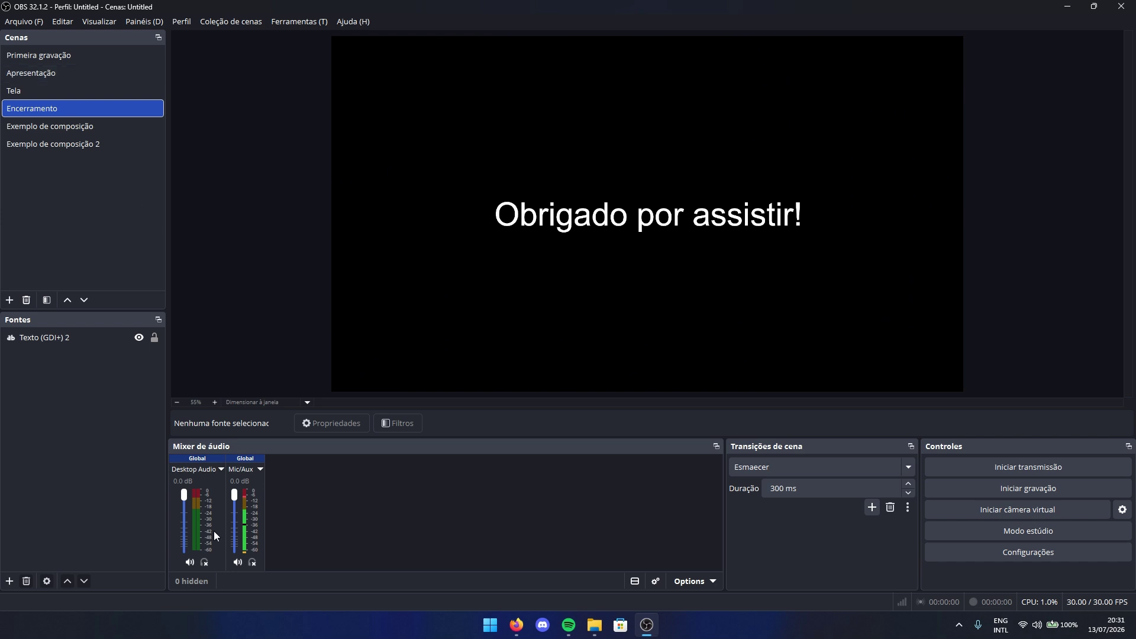
{"action": "left_click", "coordinate": [37, 79]}
{"action": "left_click", "coordinate": [63, 101]}
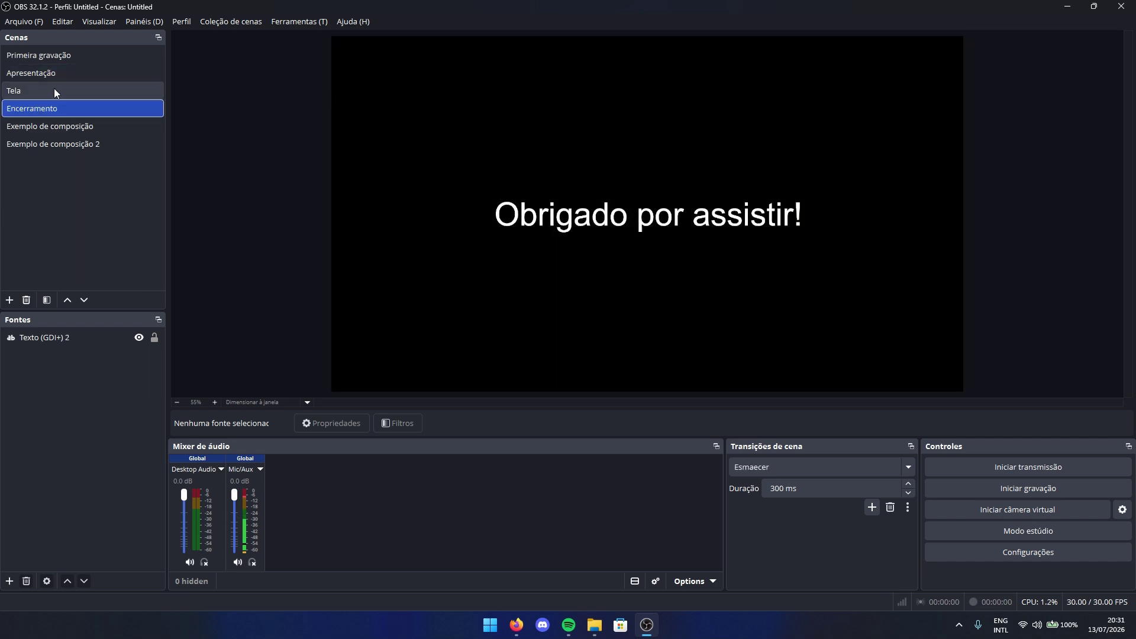
{"action": "left_click", "coordinate": [54, 89]}
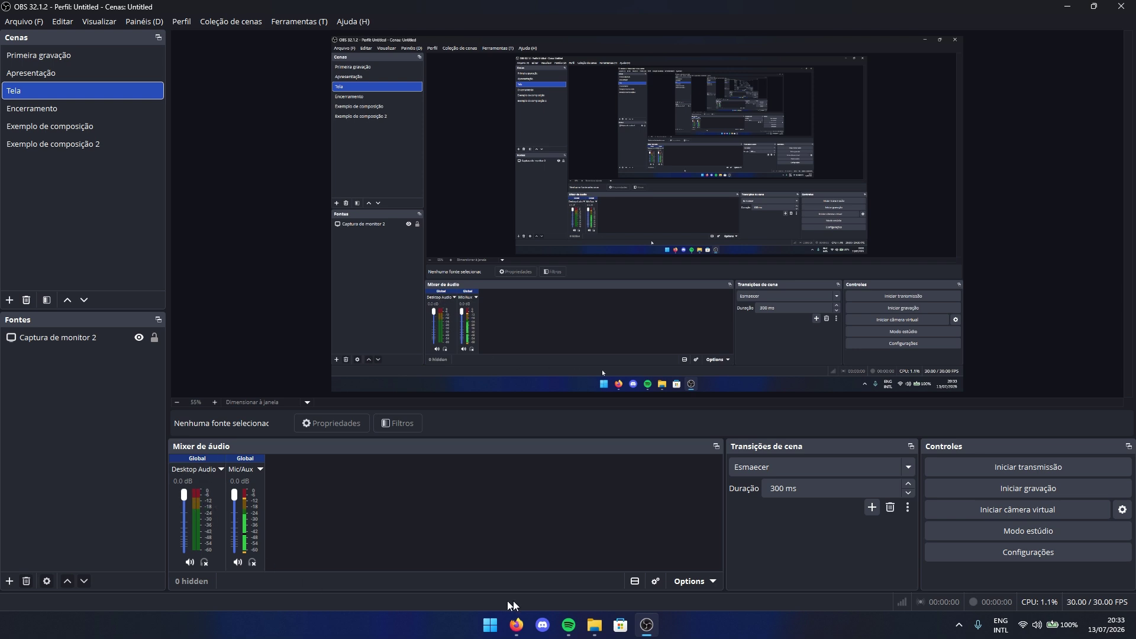
Step: Switch to Spotify to test the desktop audio by briefly playing and pausing the track Sweden, and return to OBS Studio
{"action": "left_click", "coordinate": [569, 625]}
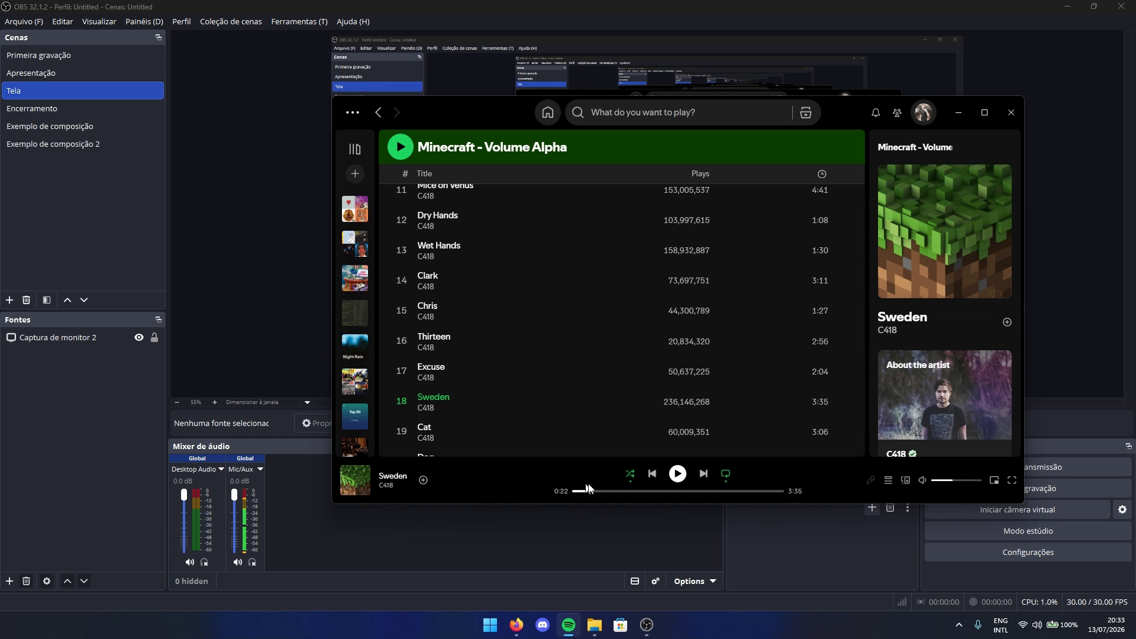
{"action": "left_click", "coordinate": [677, 474]}
{"action": "left_click", "coordinate": [678, 474]}
{"action": "left_click", "coordinate": [400, 538]}
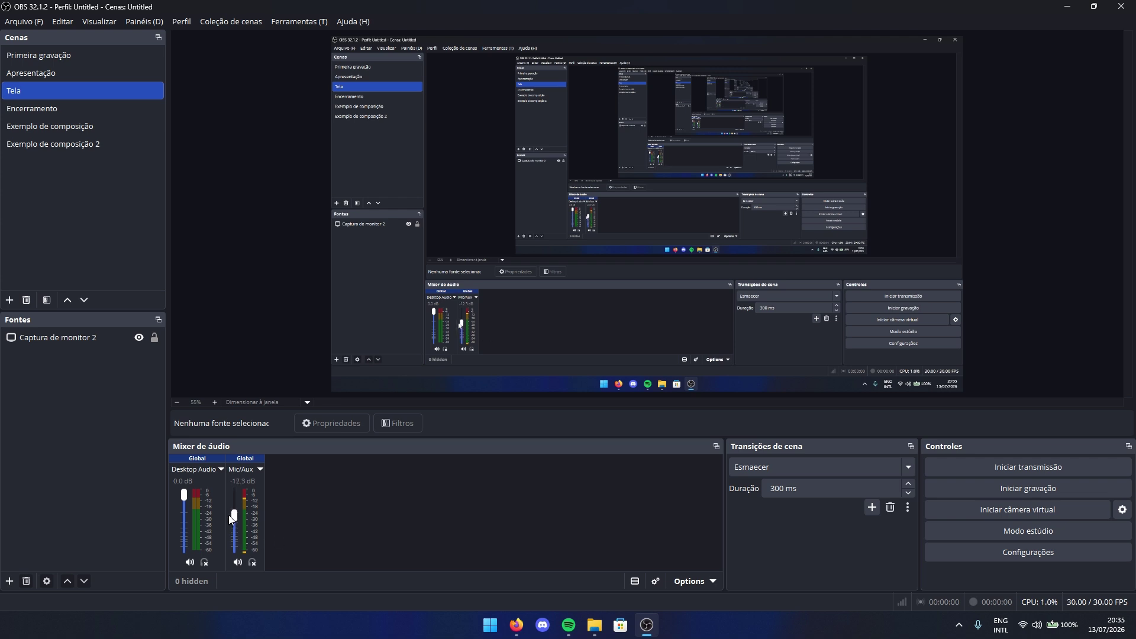
Step: Set the Mic/Aux volume to 0.0 dB and test muting and unmuting the microphone, leaving it unmuted
{"action": "left_click_drag", "start_coordinate": [229, 515], "coordinate": [185, 491]}
{"action": "left_click", "coordinate": [237, 563]}
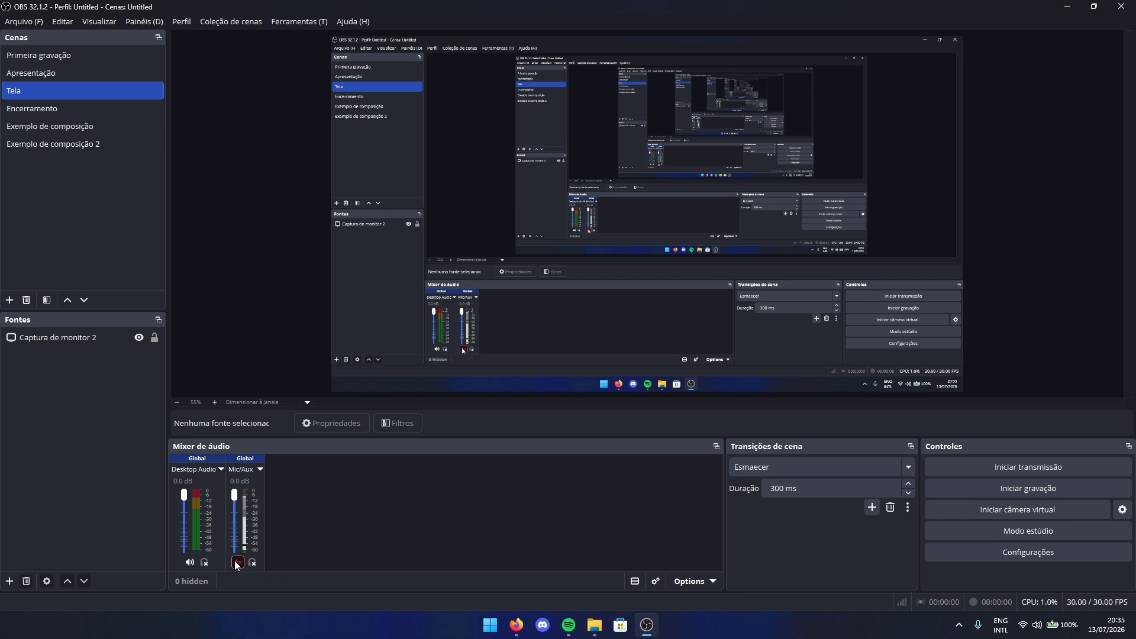
{"action": "left_click", "coordinate": [237, 562]}
{"action": "left_click", "coordinate": [237, 562]}
{"action": "left_click", "coordinate": [237, 562]}
Step: Open the audio settings and examine the general options and the devices available for the primary desktop audio
{"action": "left_click", "coordinate": [976, 550]}
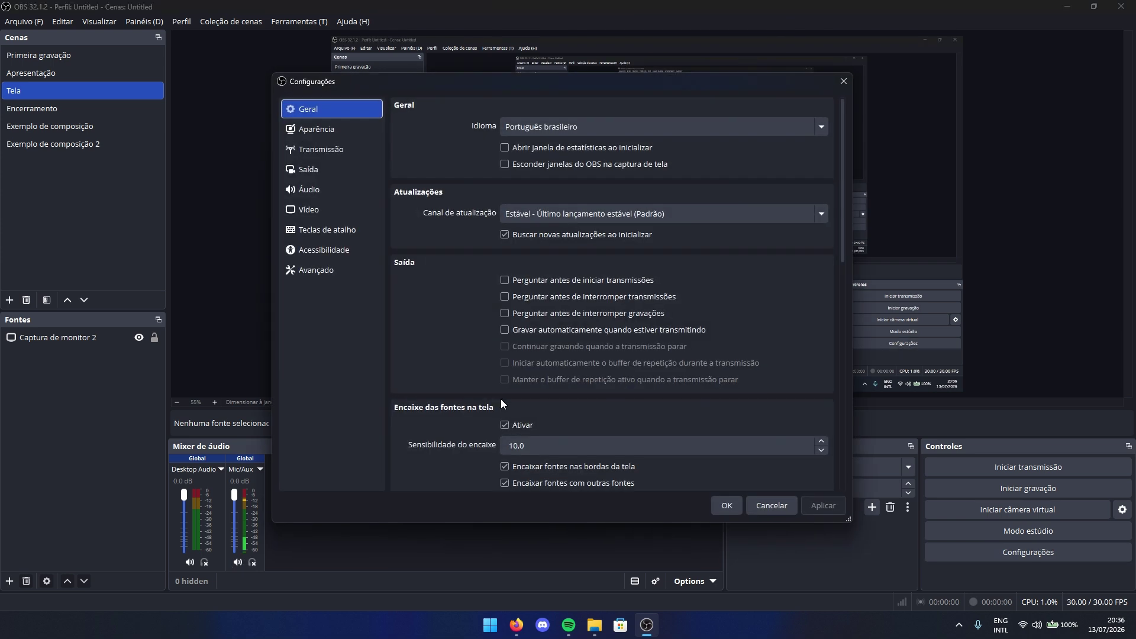
{"action": "left_click", "coordinate": [307, 190]}
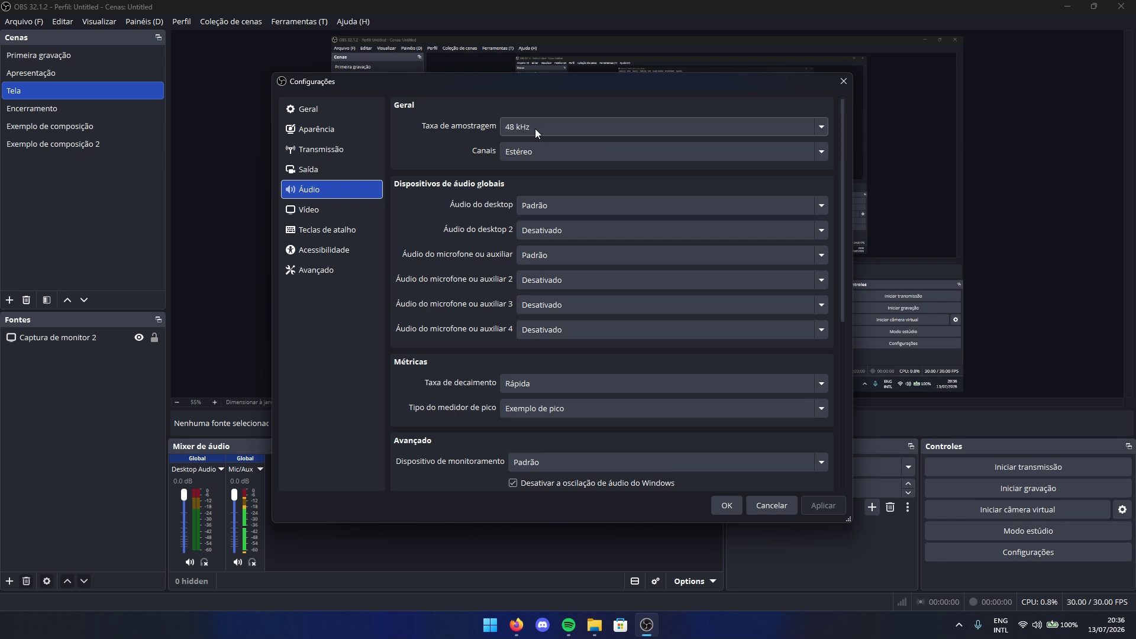
{"action": "scroll", "coordinate": [459, 201], "scroll_direction": "down", "scroll_amount": 1}
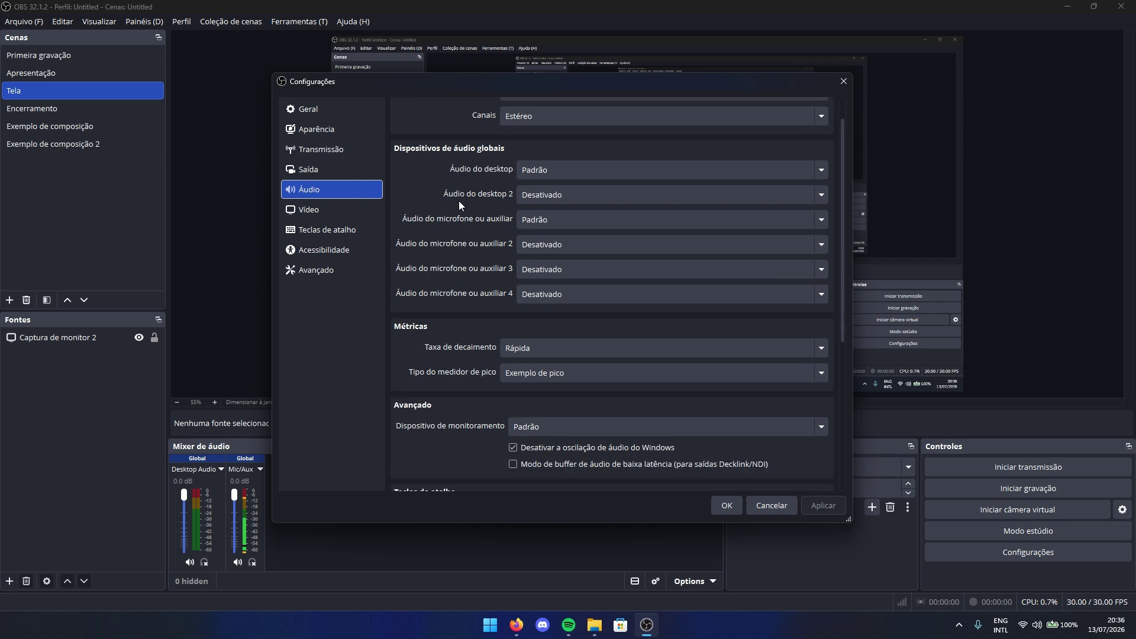
{"action": "scroll", "coordinate": [459, 201], "scroll_direction": "up", "scroll_amount": 1}
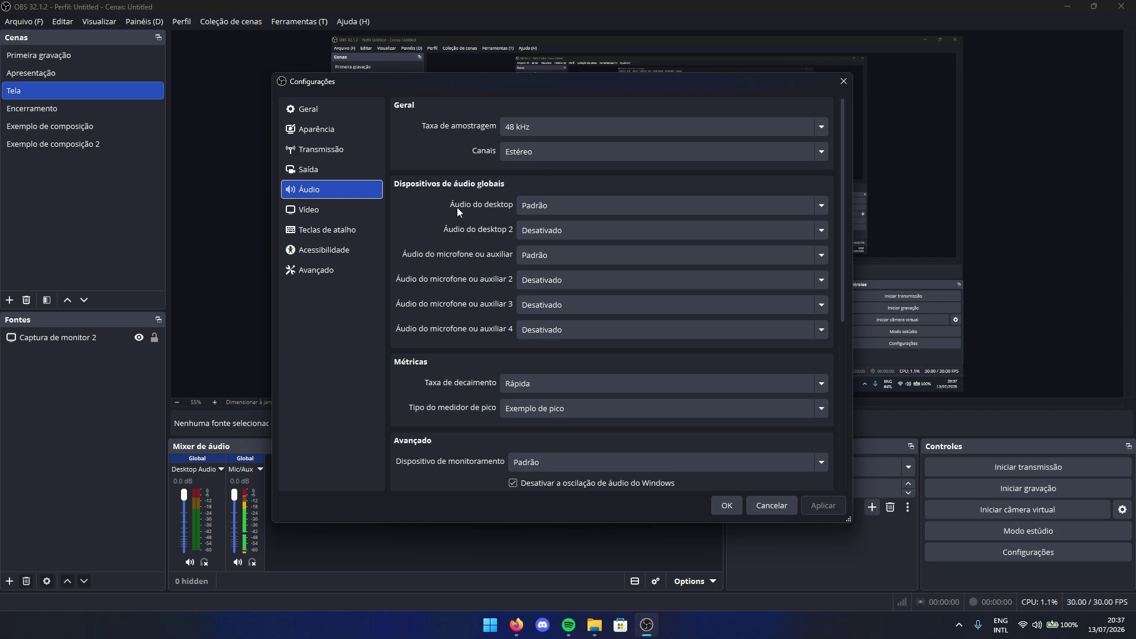
{"action": "scroll", "coordinate": [457, 207], "scroll_direction": "down", "scroll_amount": 1}
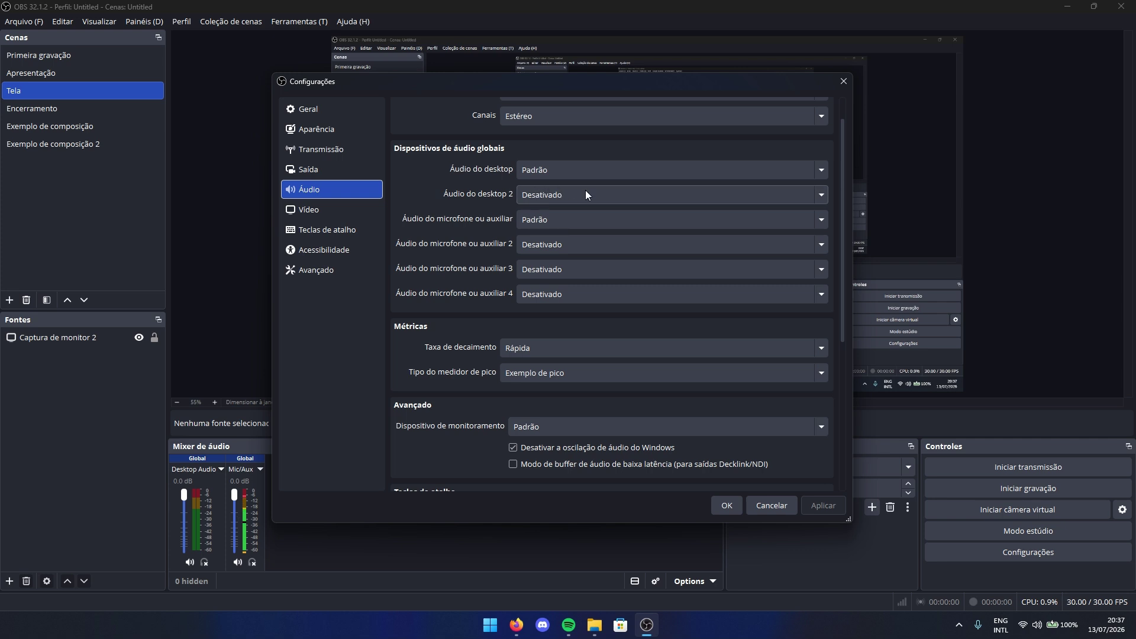
{"action": "left_click", "coordinate": [542, 170]}
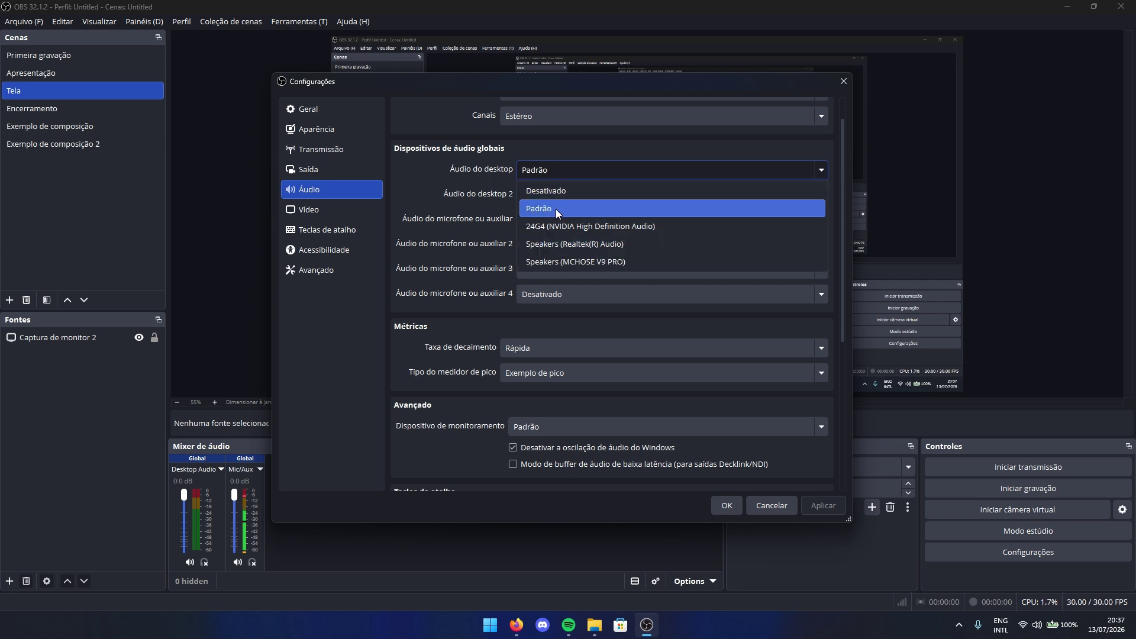
{"action": "left_click", "coordinate": [556, 170]}
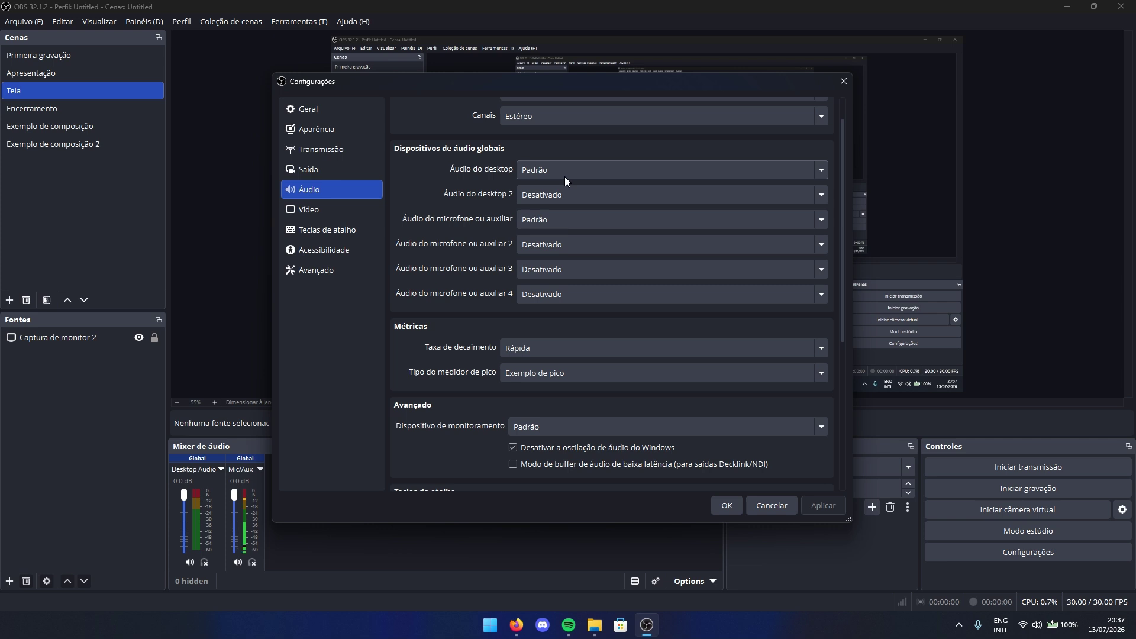
{"action": "left_click", "coordinate": [529, 174]}
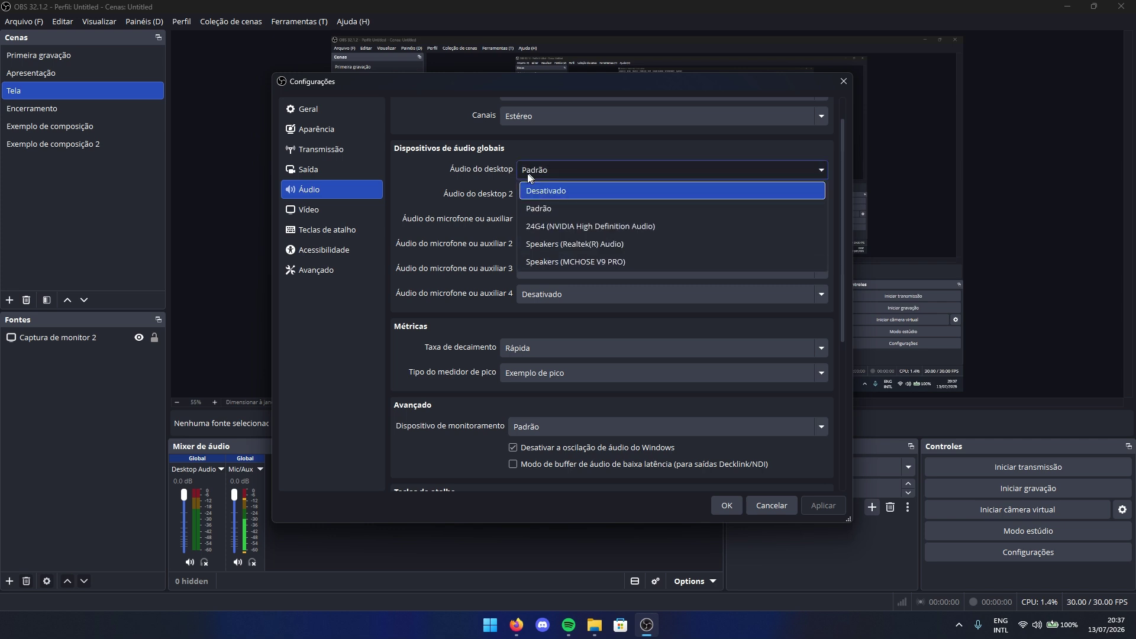
{"action": "left_click", "coordinate": [545, 171]}
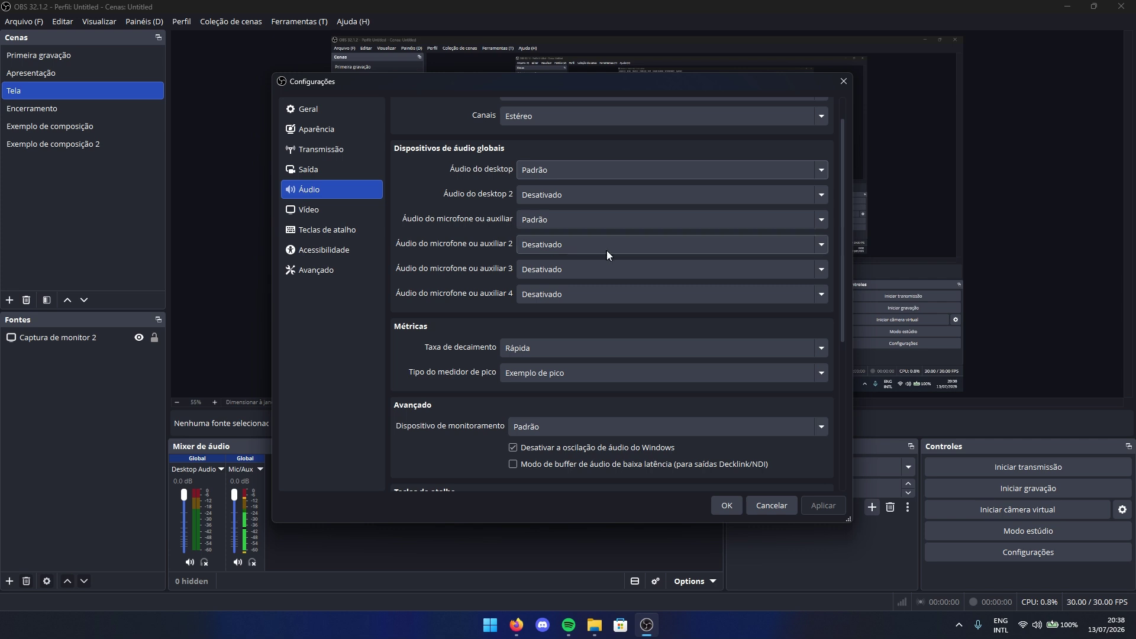
Step: Review the available microphone devices, select Padrão for the first microphone or auxiliary audio device, and confirm the settings
{"action": "left_click", "coordinate": [563, 222]}
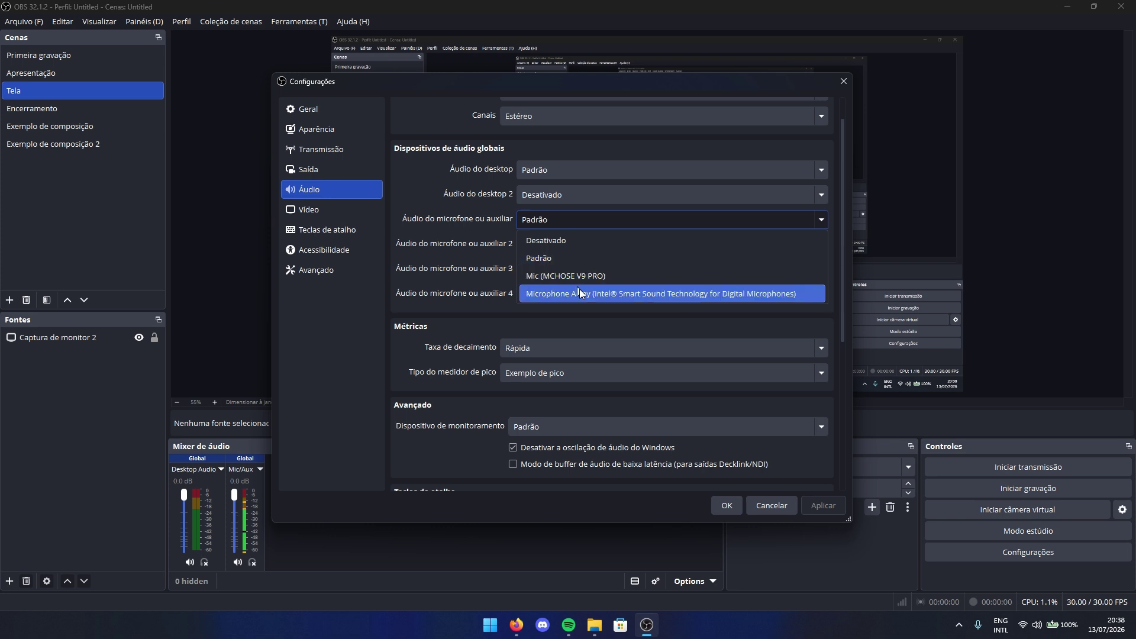
{"action": "left_click", "coordinate": [541, 220]}
{"action": "left_click", "coordinate": [568, 218]}
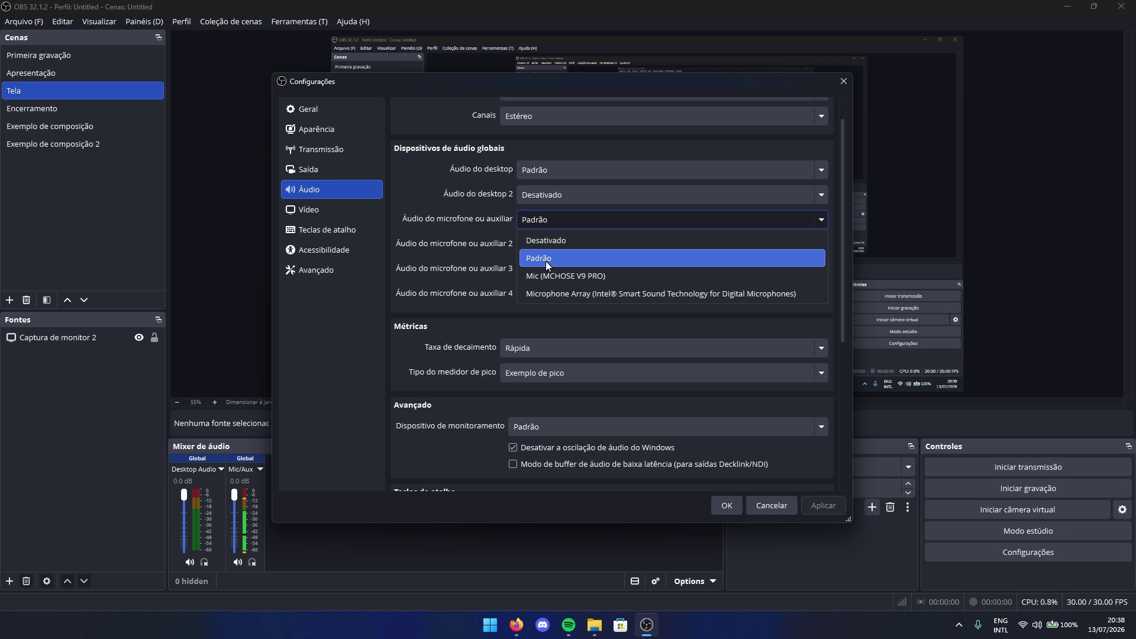
{"action": "left_click", "coordinate": [545, 261]}
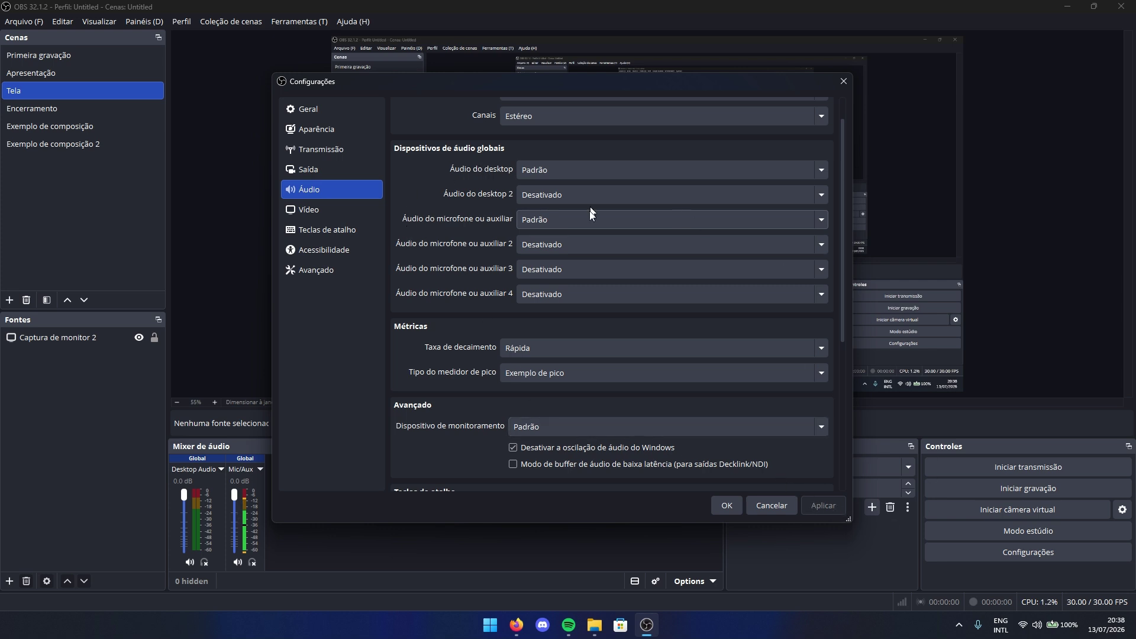
{"action": "left_click", "coordinate": [731, 508]}
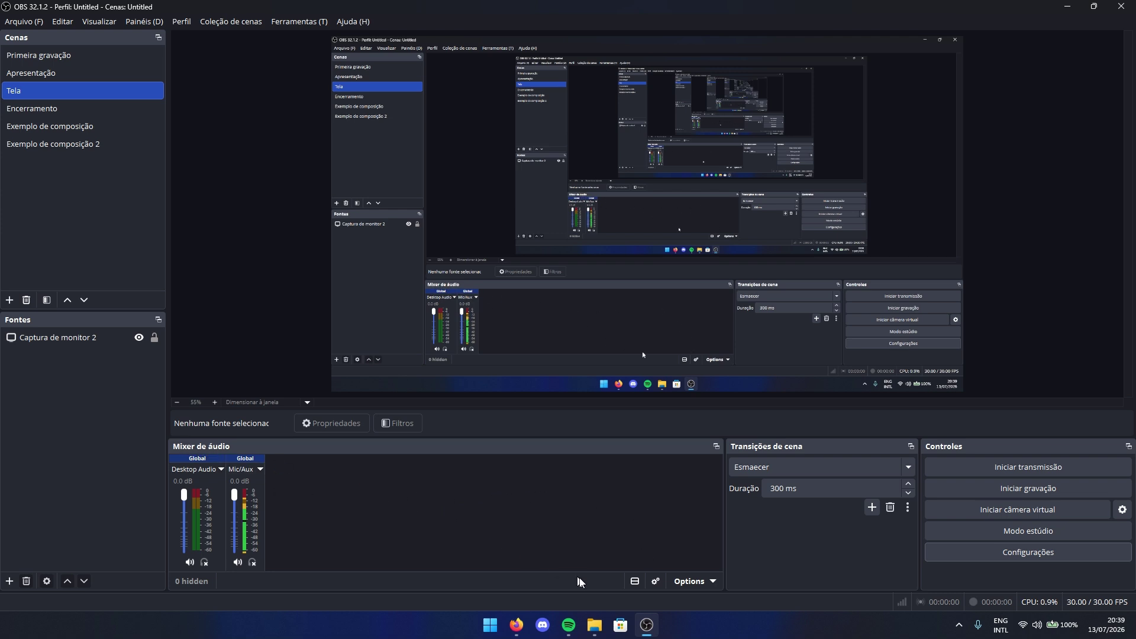
Step: Examine the Desktop Audio monitoring options and the track assignments in the advanced audio properties
{"action": "left_click", "coordinate": [656, 581]}
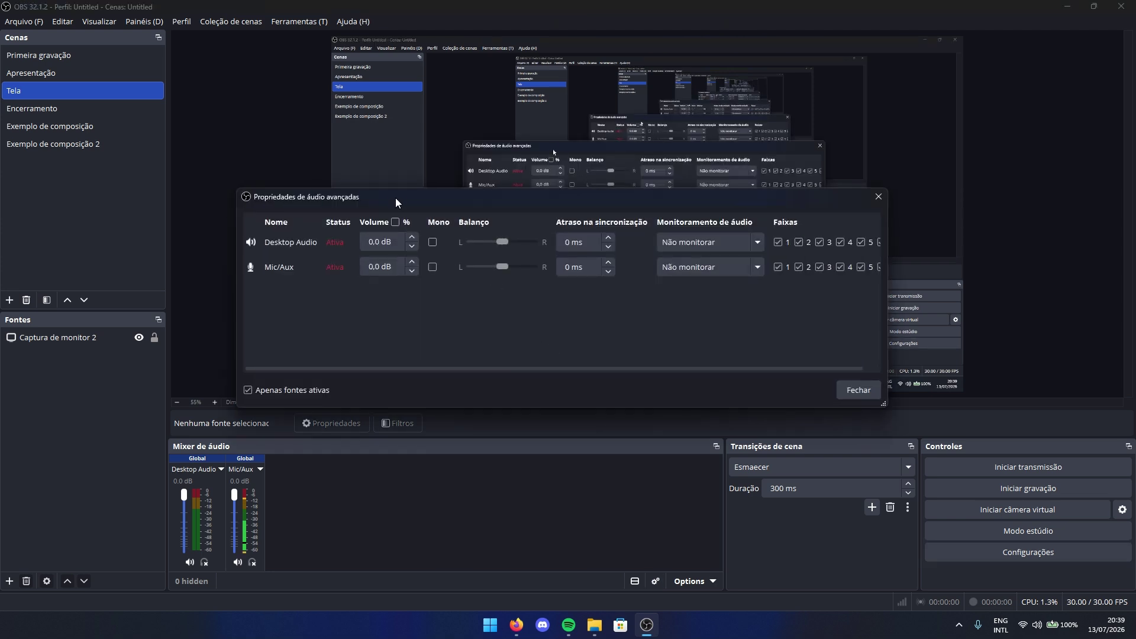
{"action": "left_click_drag", "start_coordinate": [396, 195], "coordinate": [407, 169]}
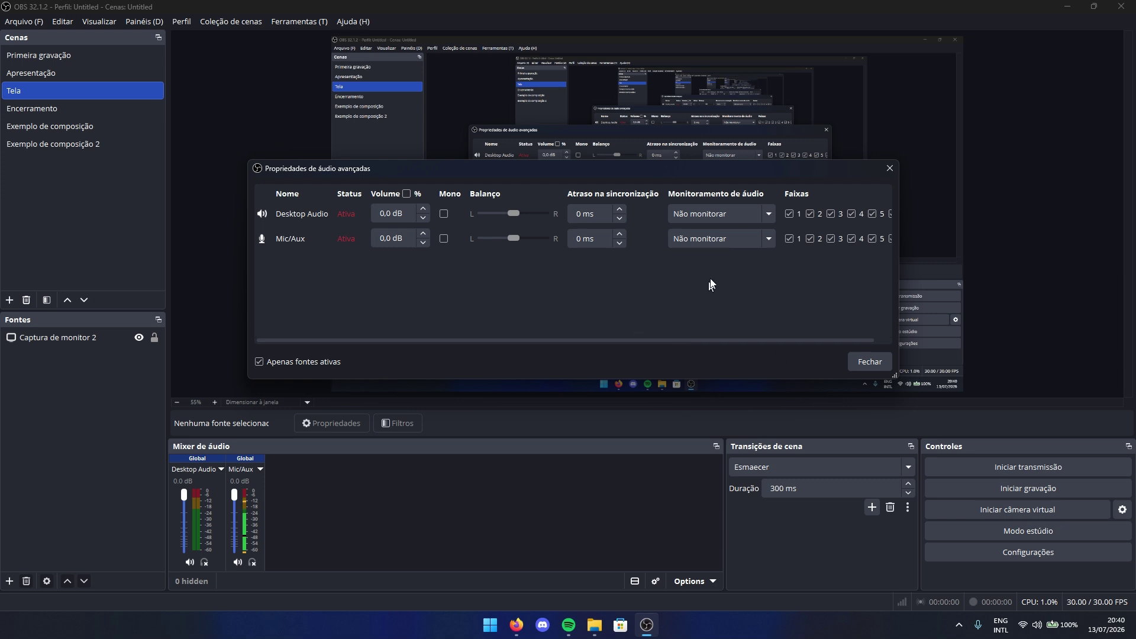
{"action": "left_click", "coordinate": [717, 217]}
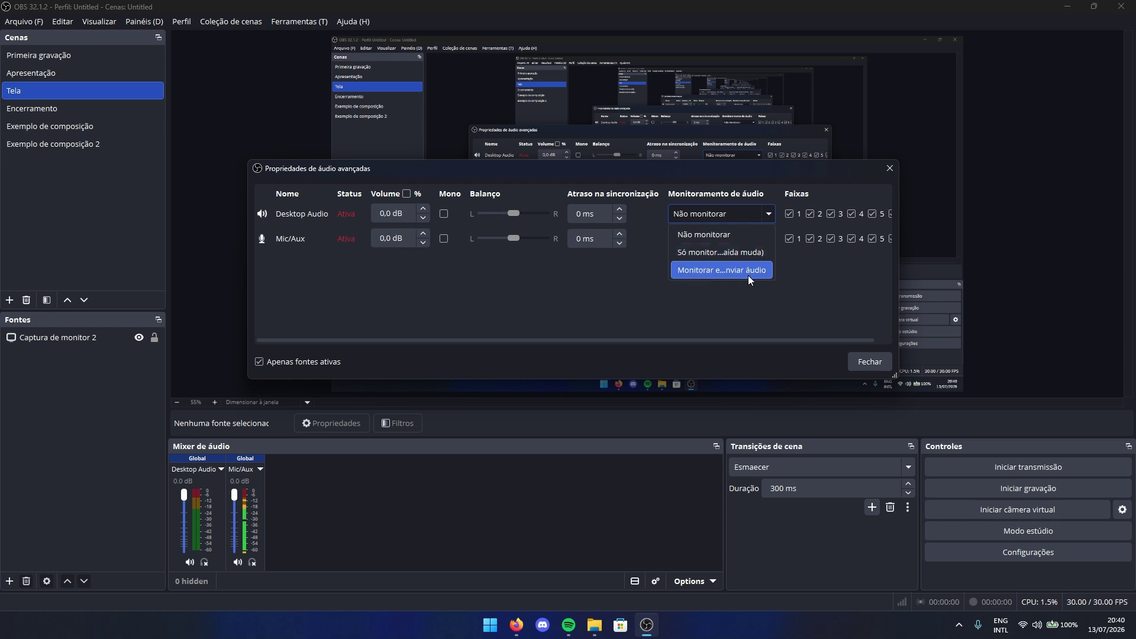
{"action": "left_click", "coordinate": [707, 218]}
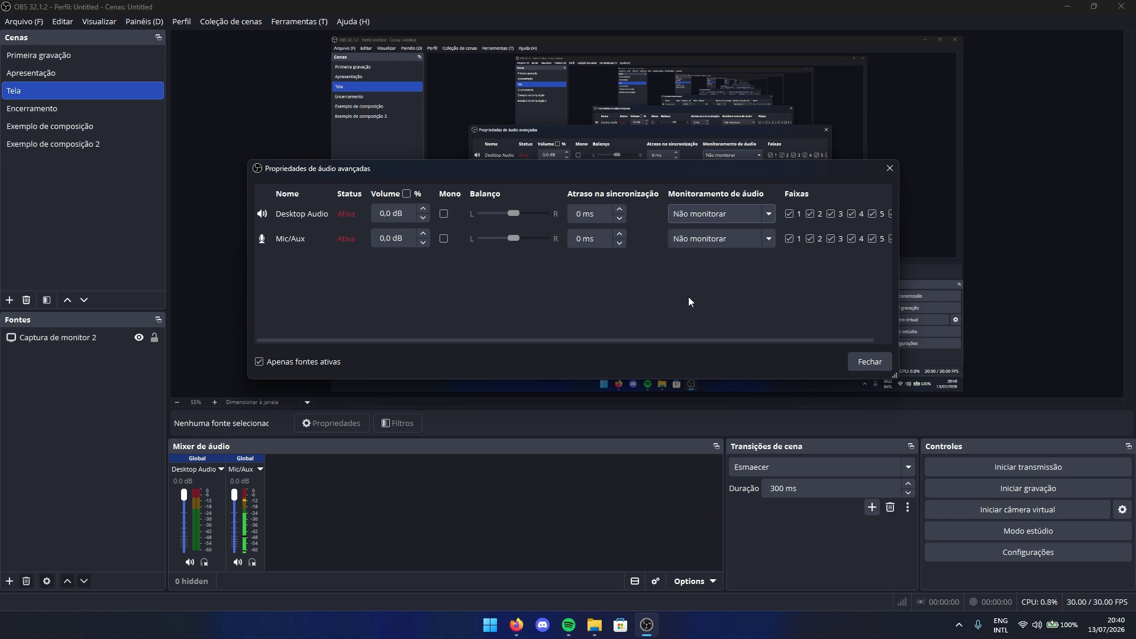
{"action": "left_click", "coordinate": [694, 213]}
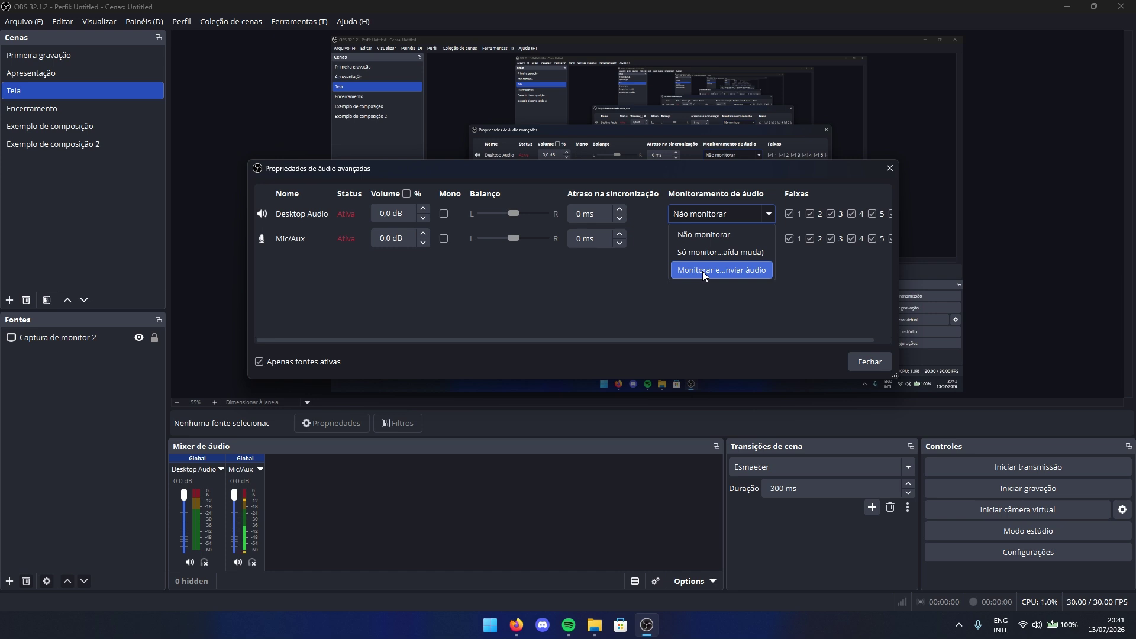
{"action": "left_click", "coordinate": [689, 338]}
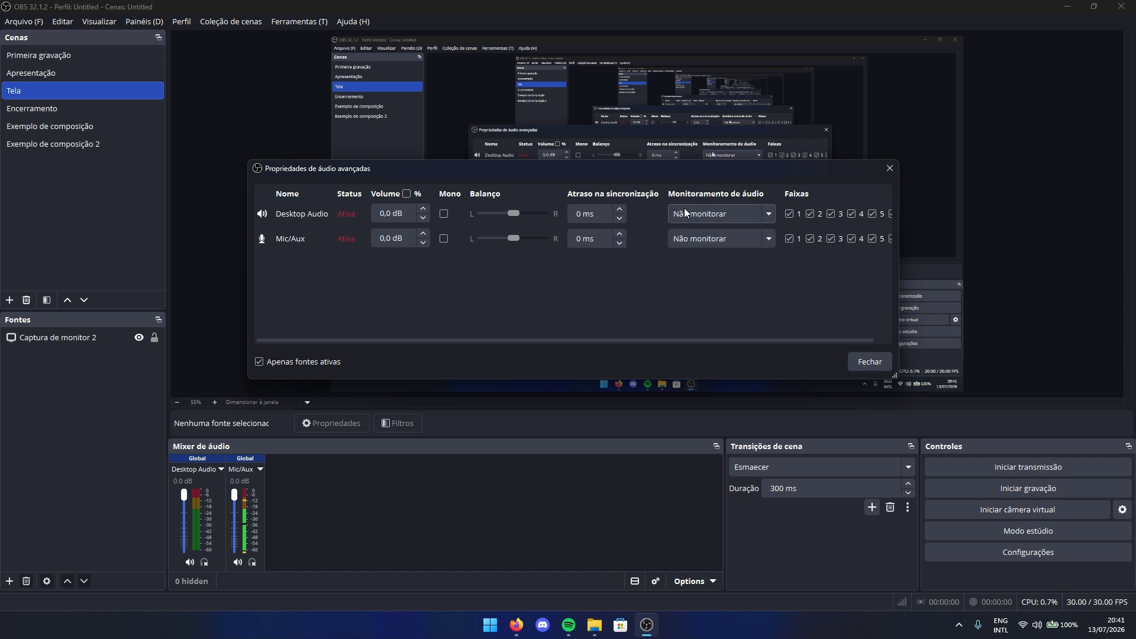
{"action": "left_click_drag", "start_coordinate": [667, 339], "coordinate": [723, 335]}
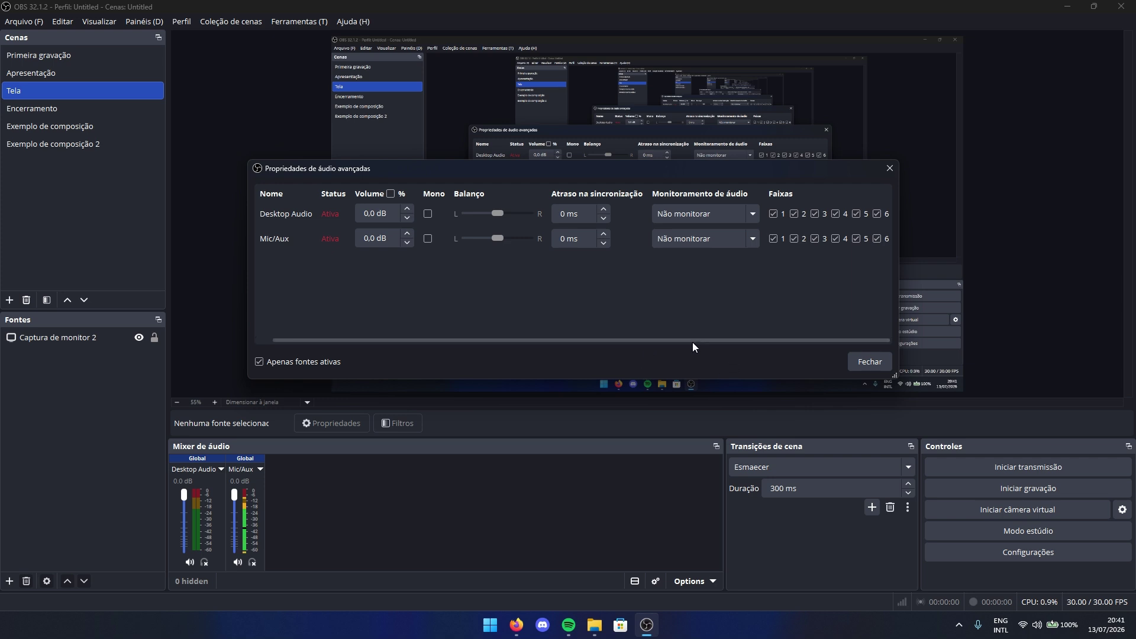
{"action": "left_click_drag", "start_coordinate": [692, 342], "coordinate": [609, 342]}
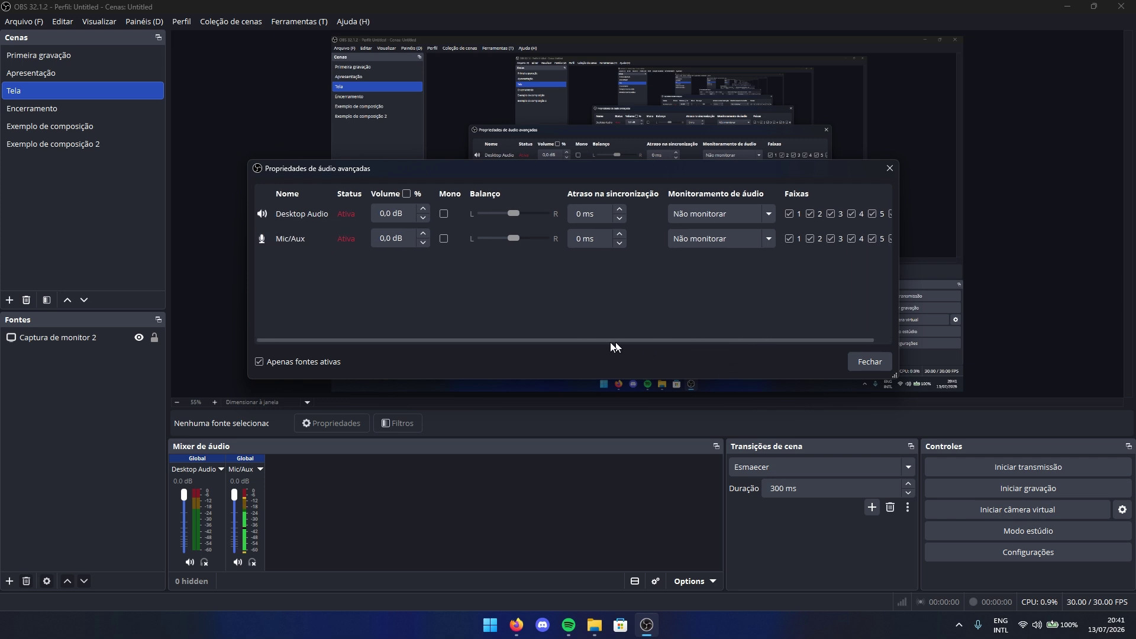
{"action": "left_click", "coordinate": [862, 364]}
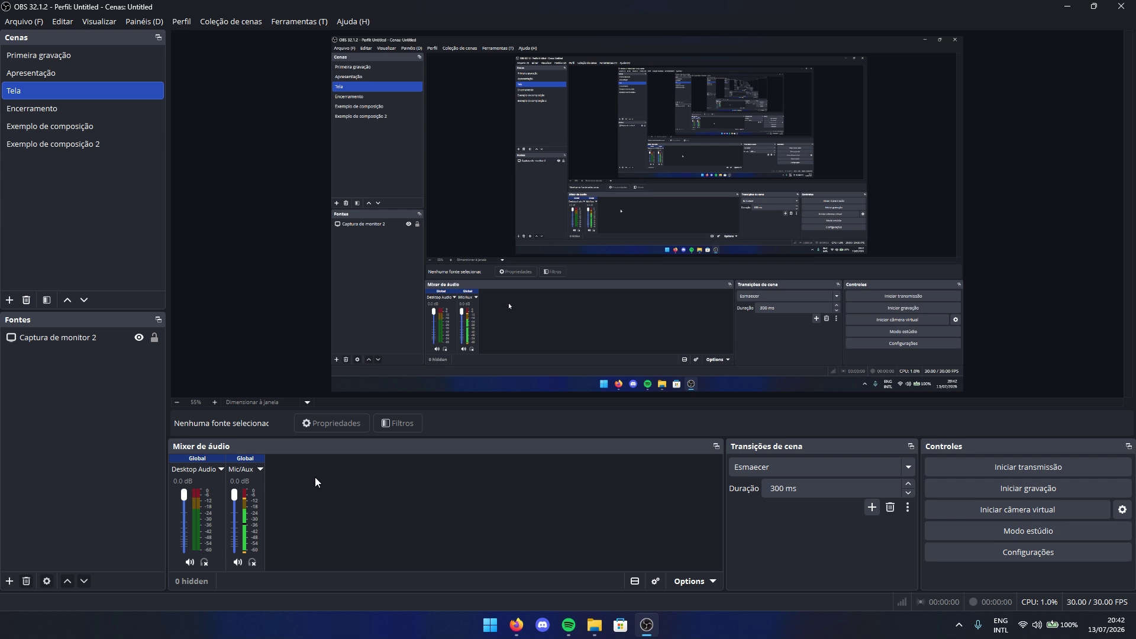
Step: Add a noise suppression filter (Supressão de ruídos) to the Mic/Aux source, keeping its default name
{"action": "left_click", "coordinate": [240, 470]}
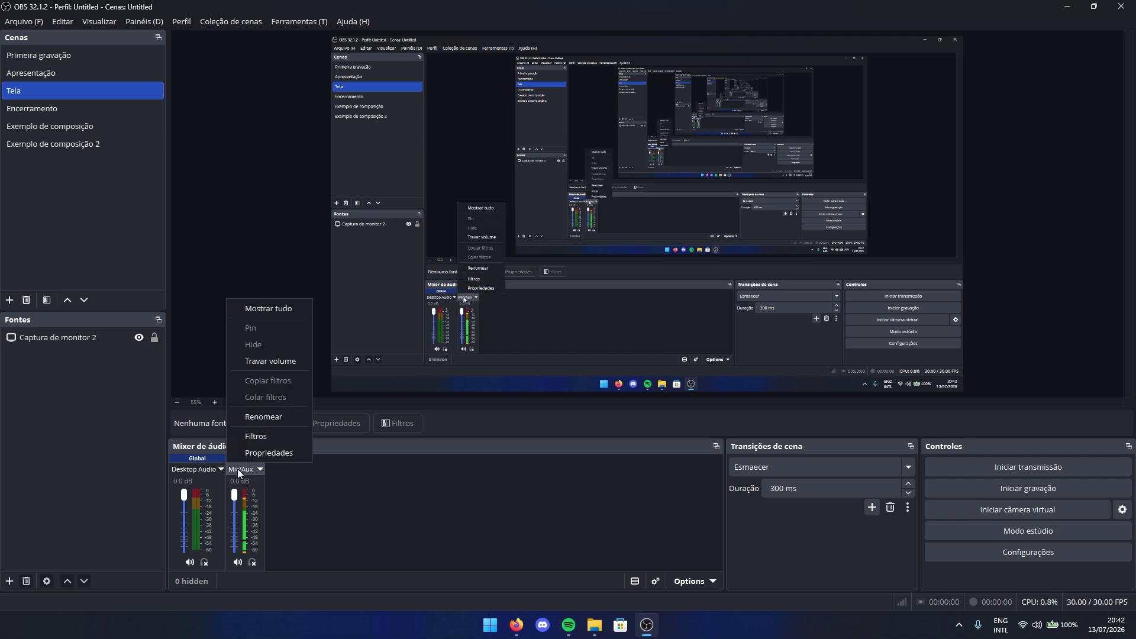
{"action": "left_click", "coordinate": [270, 435]}
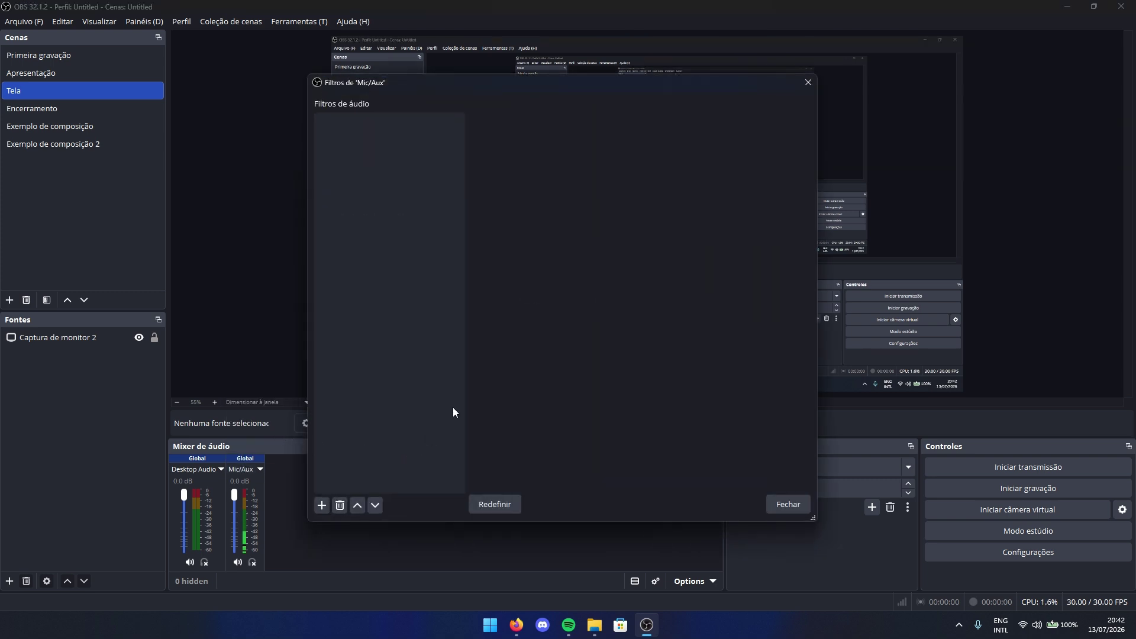
{"action": "mouse_move", "coordinate": [426, 84]}
{"action": "left_mouse_down"}
{"action": "mouse_move", "coordinate": [375, 92]}
{"action": "mouse_move", "coordinate": [380, 68]}
{"action": "mouse_move", "coordinate": [520, 175]}
{"action": "mouse_move", "coordinate": [560, 270]}
{"action": "mouse_move", "coordinate": [426, 77]}
{"action": "left_mouse_up"}
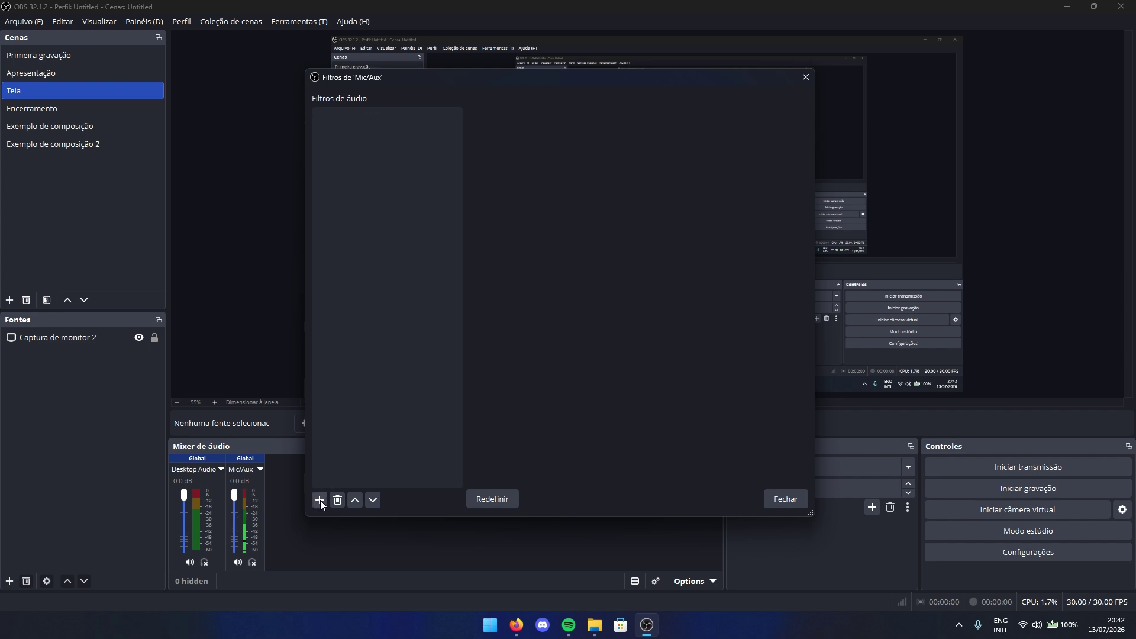
{"action": "right_click", "coordinate": [344, 205]}
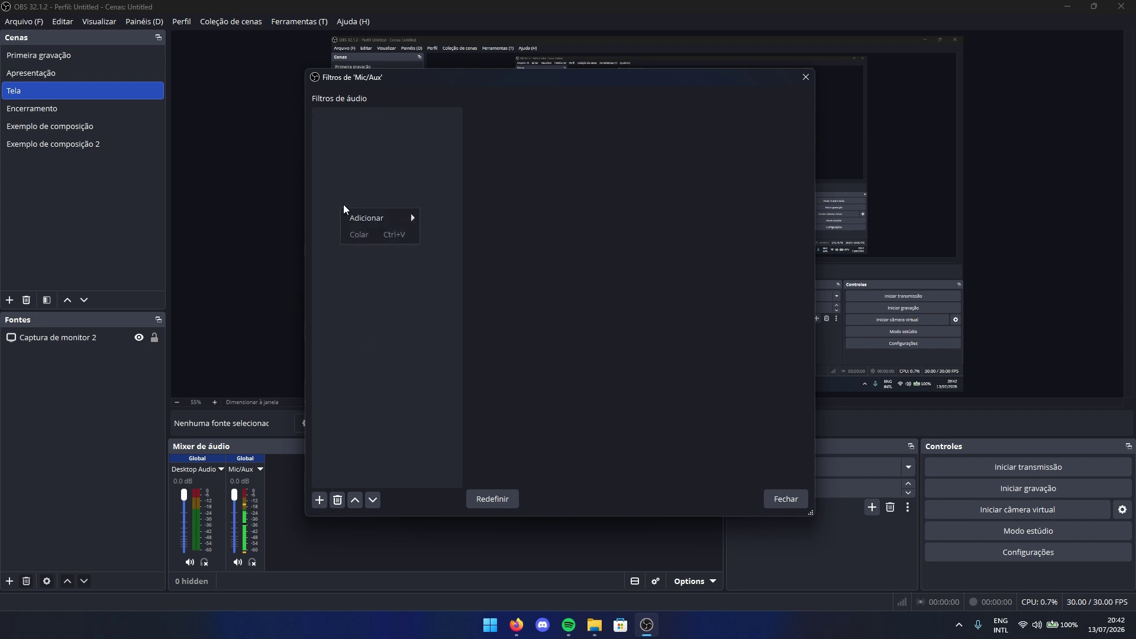
{"action": "mouse_move", "coordinate": [385, 218]}
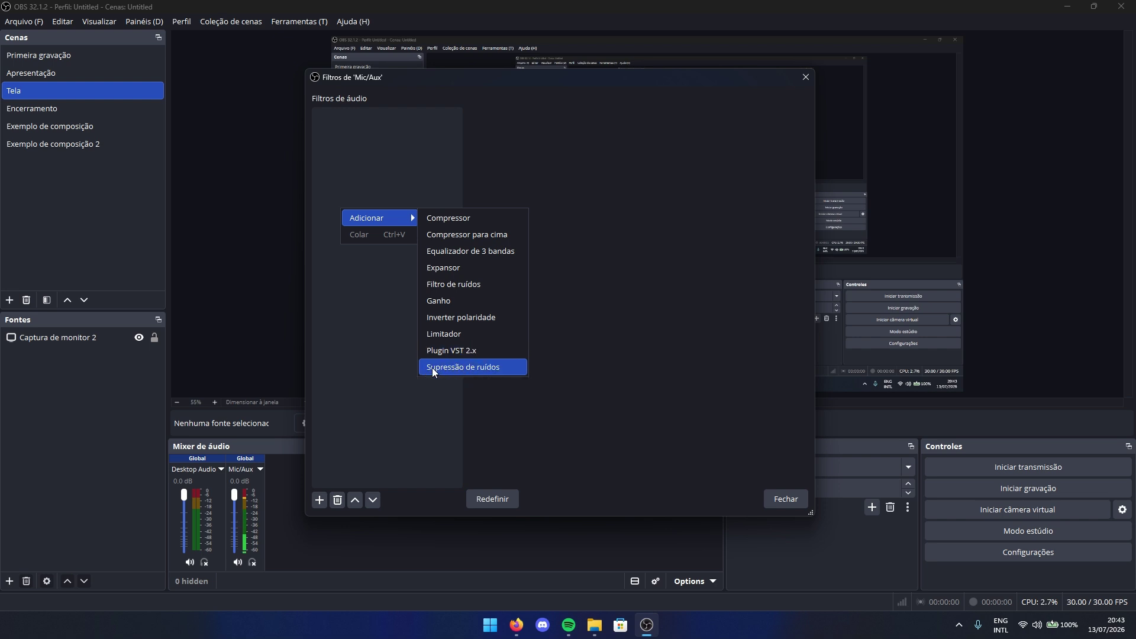
{"action": "left_click", "coordinate": [453, 366]}
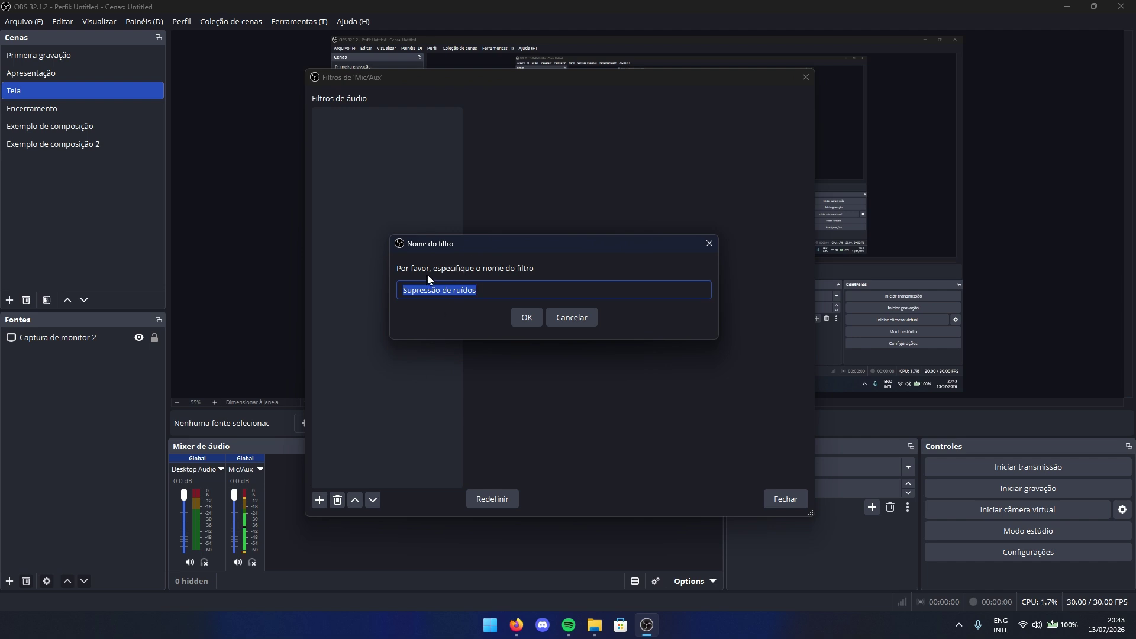
{"action": "left_click", "coordinate": [513, 289]}
{"action": "left_click", "coordinate": [525, 318]}
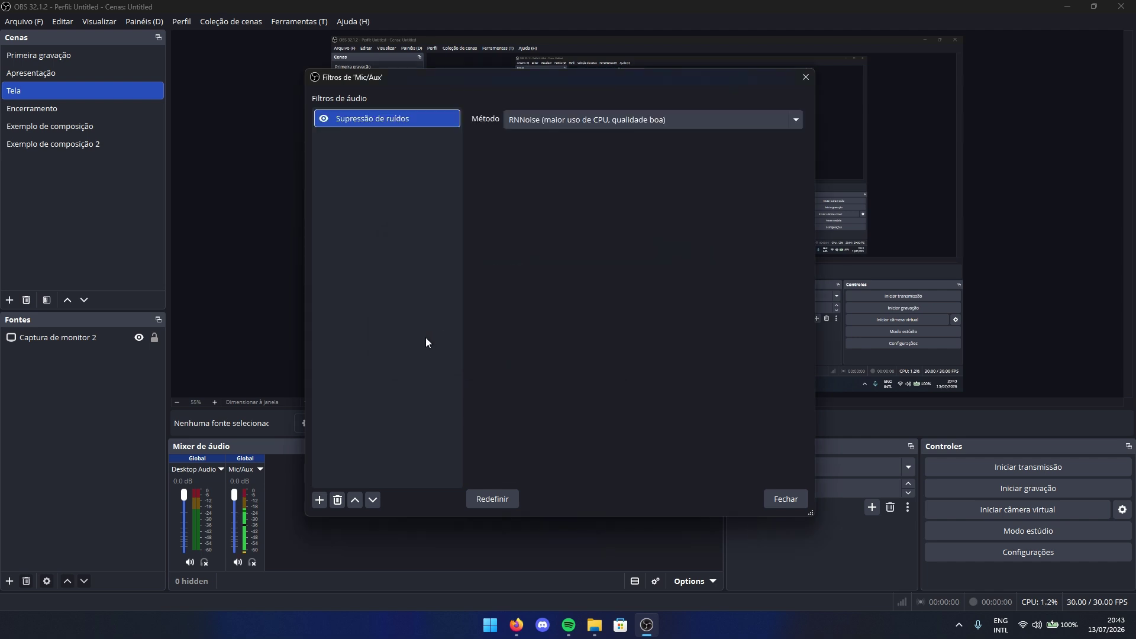
Step: Review the noise suppression methods, choose RNNoise (maior uso de CPU, qualidade boa), and move the filters window to uncover the scene transitions
{"action": "left_click", "coordinate": [521, 120]}
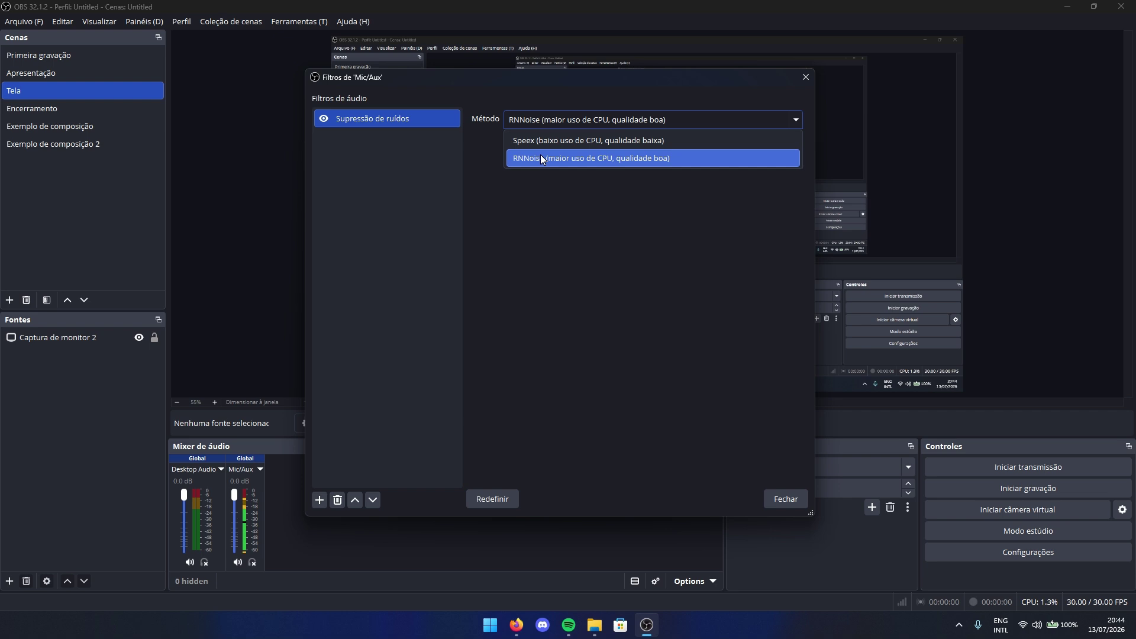
{"action": "left_click", "coordinate": [522, 157]}
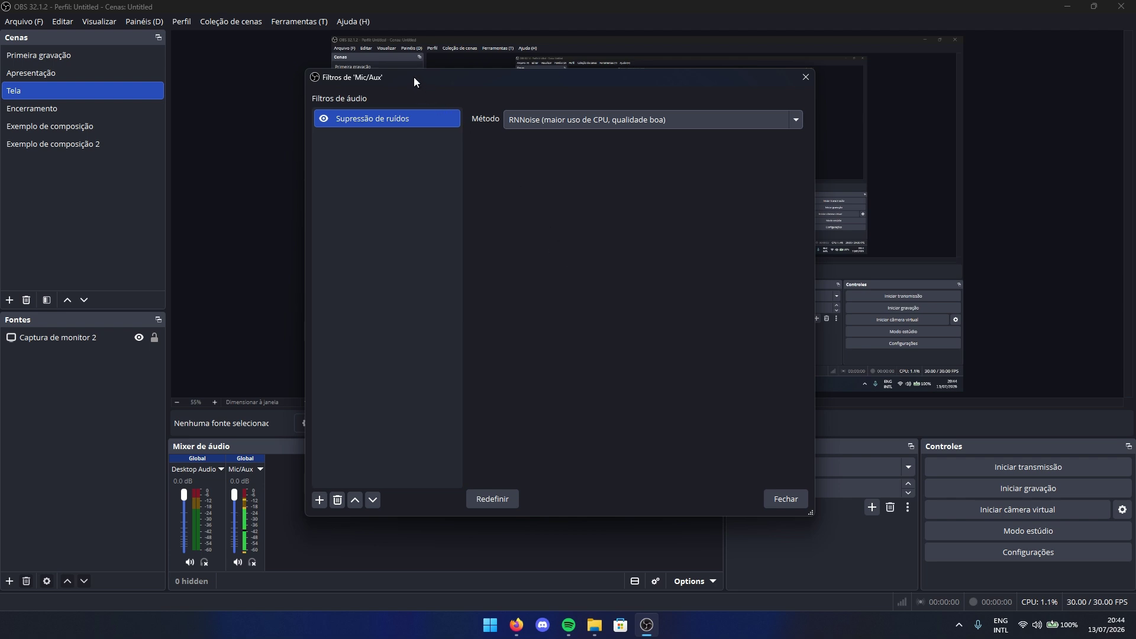
{"action": "left_click_drag", "start_coordinate": [414, 76], "coordinate": [356, 74]}
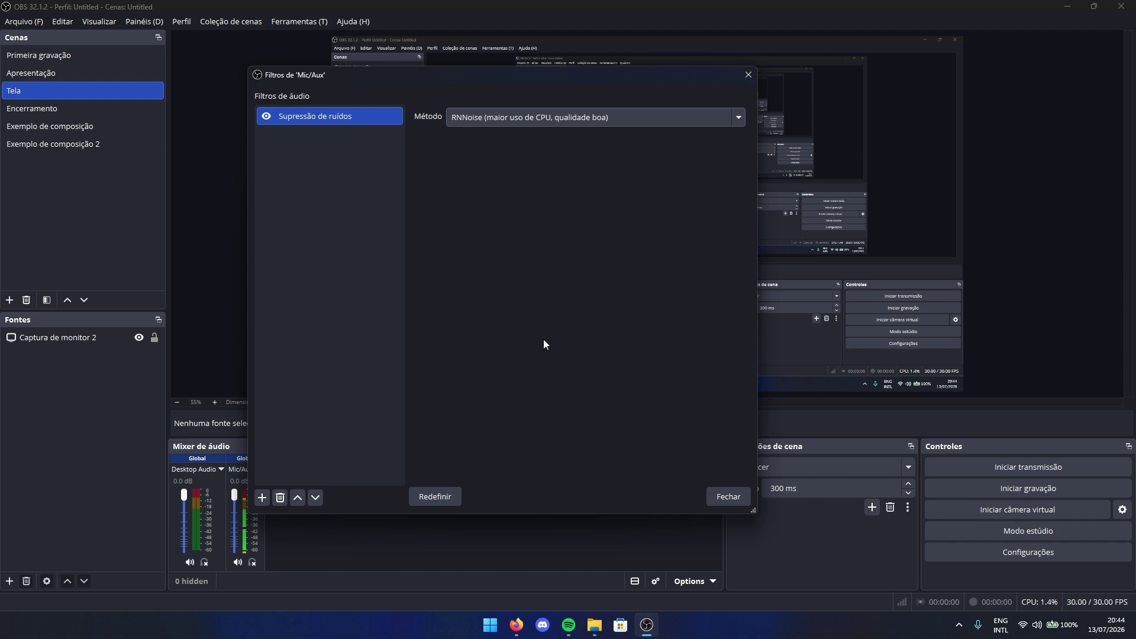
{"action": "left_click_drag", "start_coordinate": [374, 78], "coordinate": [325, 66]}
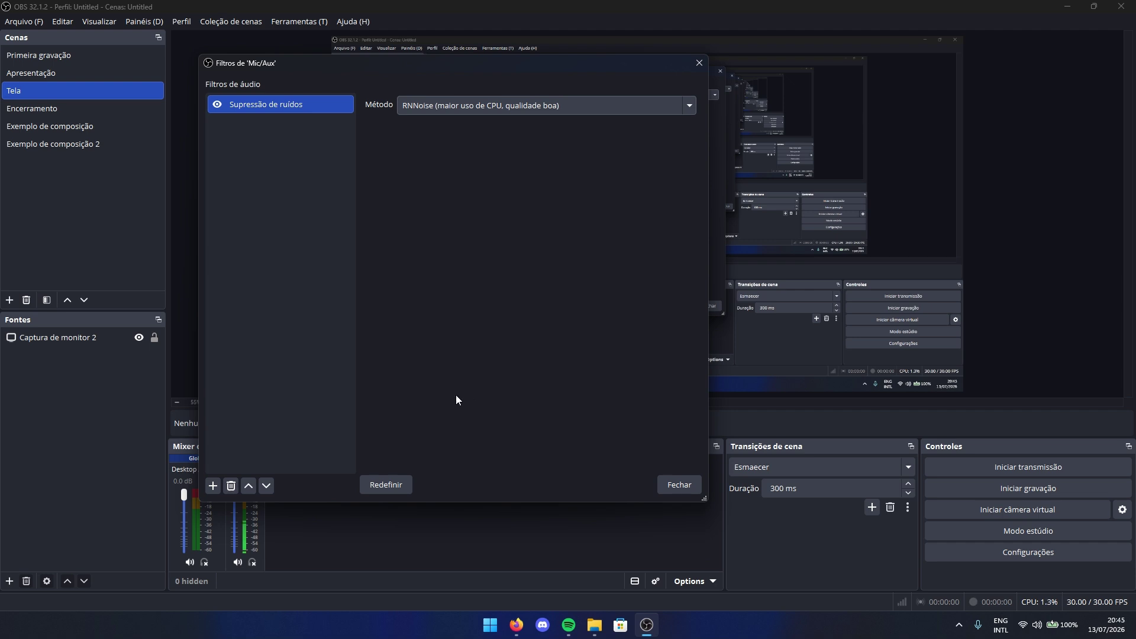
Step: Examine the list of audio filter types that can be added to Mic/Aux without adding one, and close the filters window
{"action": "right_click", "coordinate": [308, 257]}
{"action": "mouse_move", "coordinate": [319, 267]}
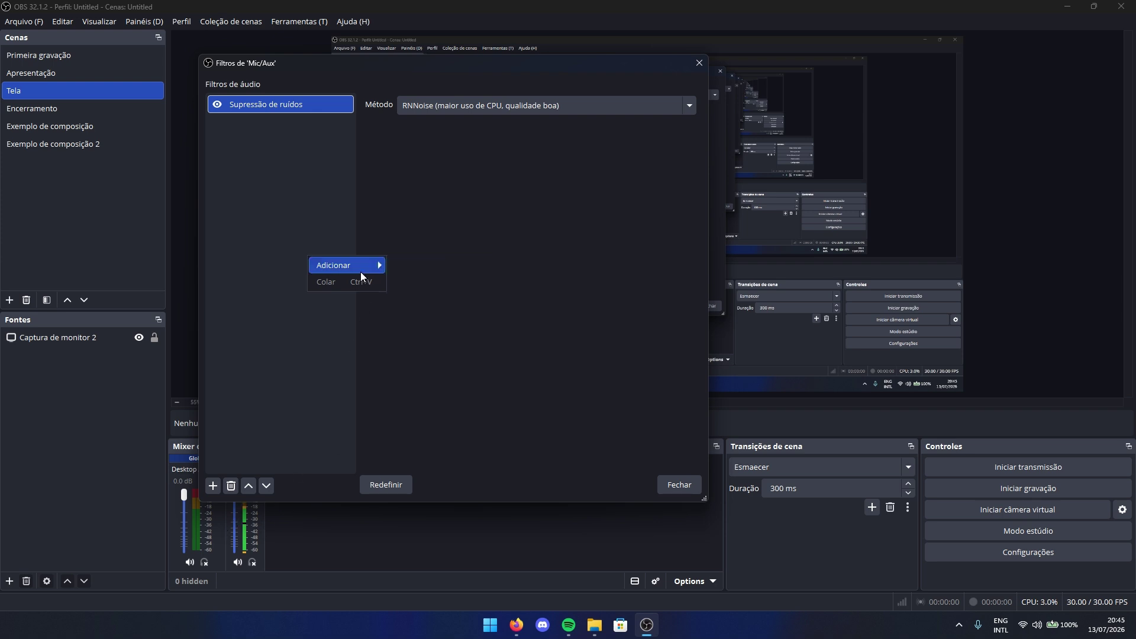
{"action": "mouse_move", "coordinate": [360, 271]}
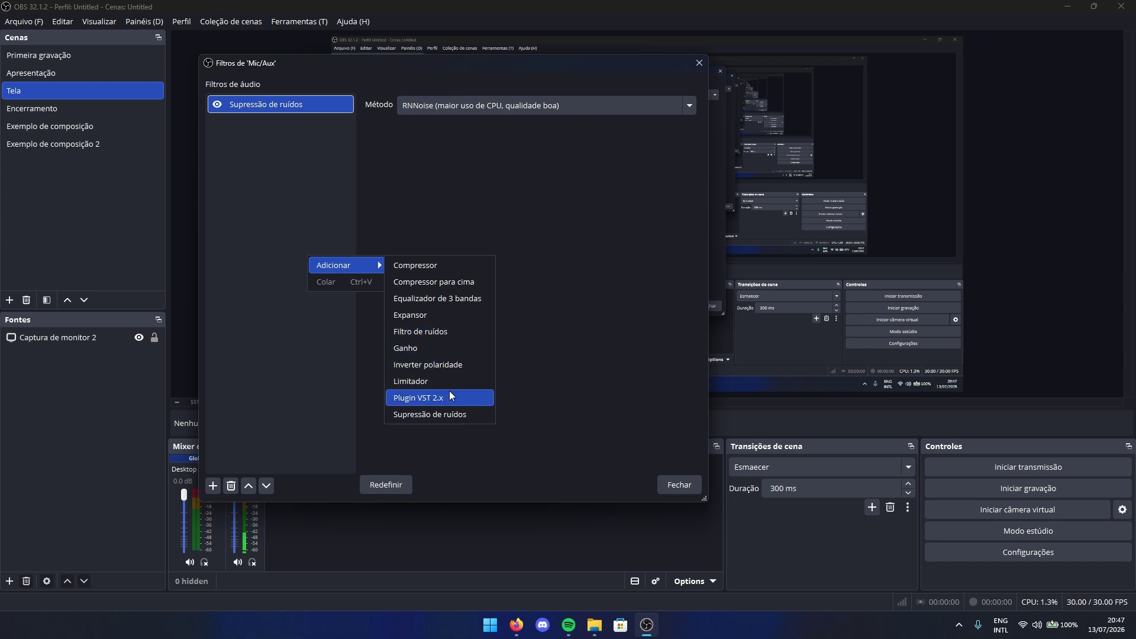
{"action": "left_click", "coordinate": [612, 389]}
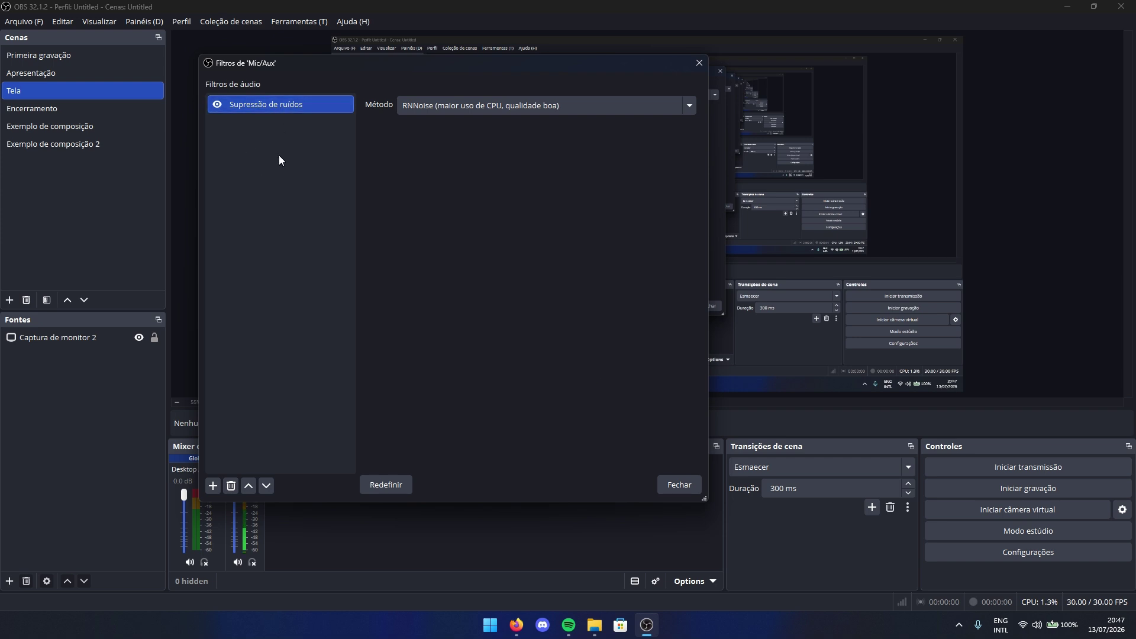
{"action": "left_click", "coordinate": [679, 484]}
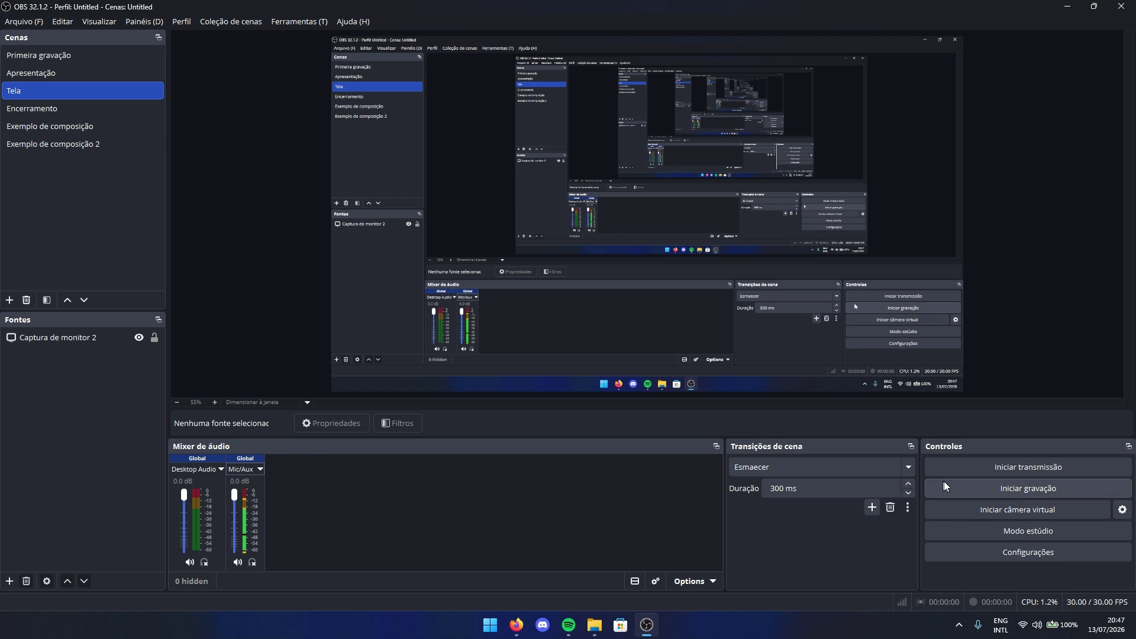
Step: Make a short test recording of the Tela scene while playing the song Sweden in Spotify
{"action": "left_click", "coordinate": [974, 488]}
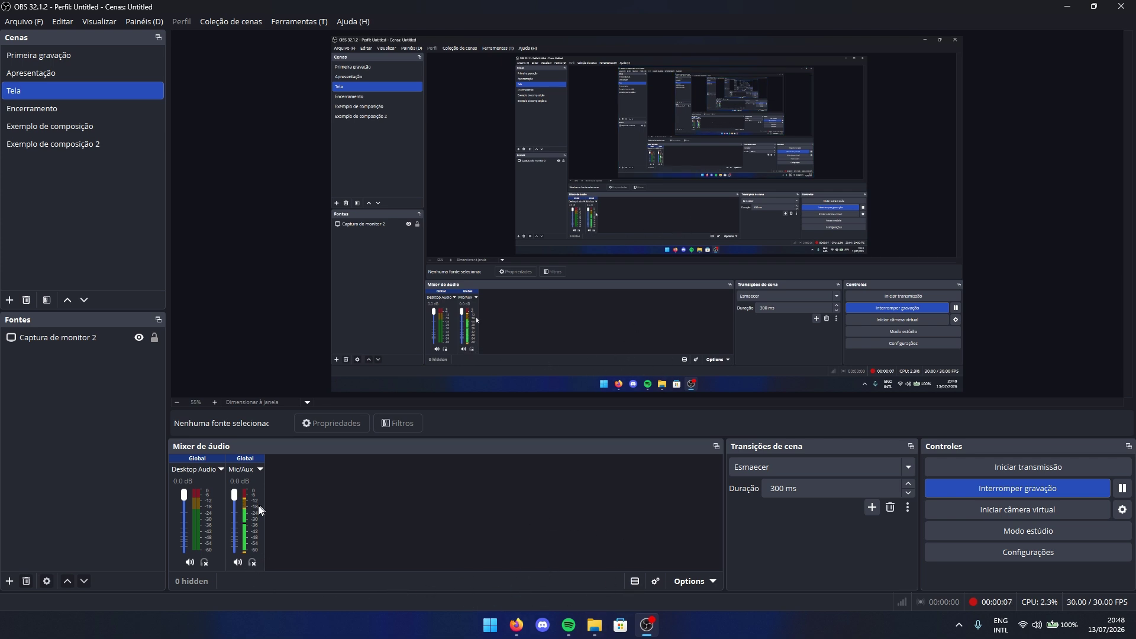
{"action": "left_click", "coordinate": [568, 624]}
{"action": "left_click", "coordinate": [677, 474]}
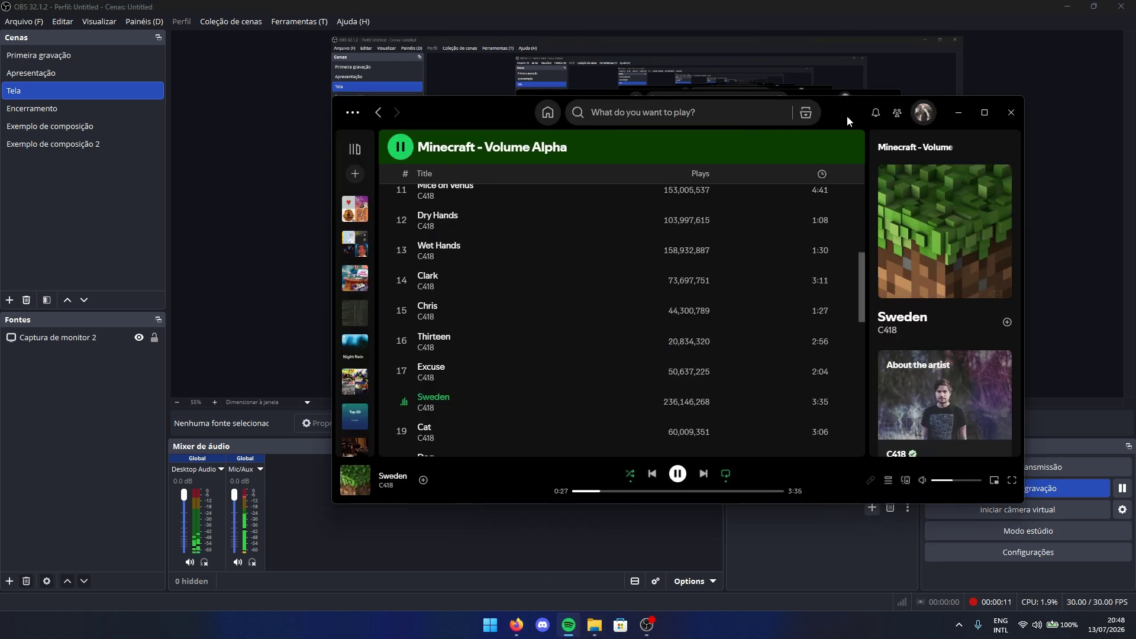
{"action": "mouse_move", "coordinate": [847, 116]}
{"action": "left_mouse_down"}
{"action": "mouse_move", "coordinate": [858, 184]}
{"action": "mouse_move", "coordinate": [845, 124]}
{"action": "left_mouse_up"}
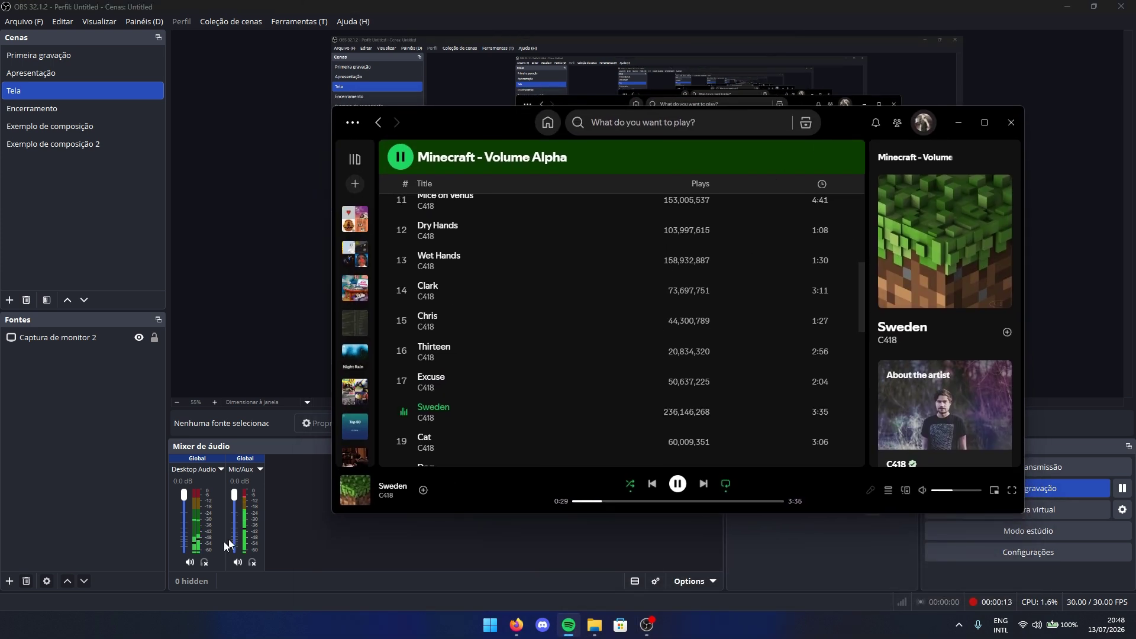
{"action": "left_click_drag", "start_coordinate": [850, 119], "coordinate": [825, 118]}
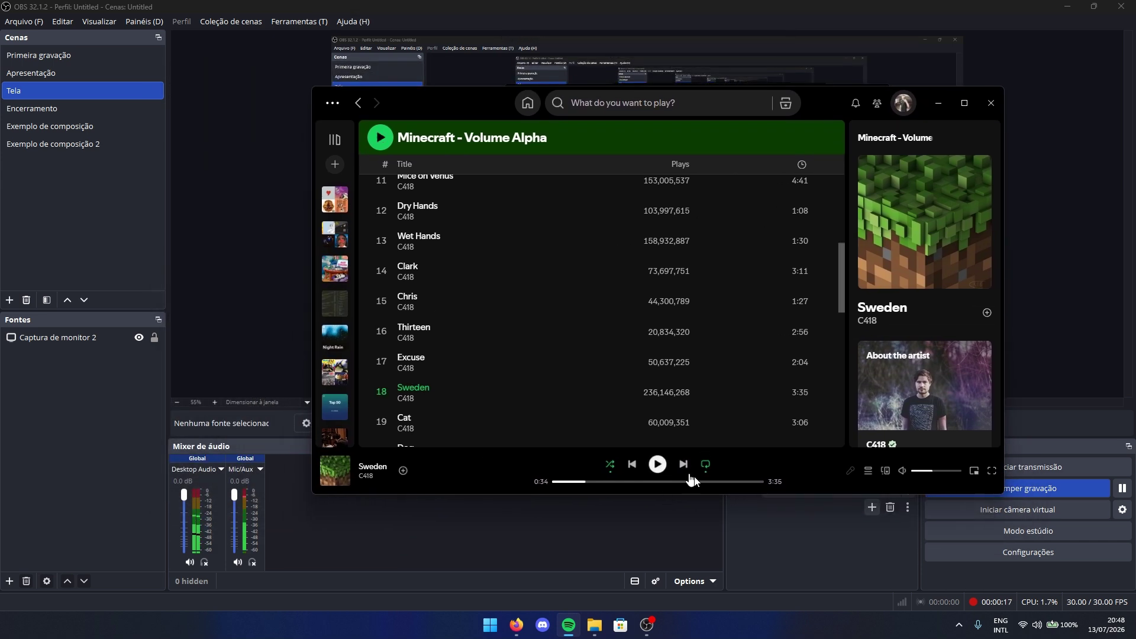
{"action": "left_click", "coordinate": [967, 493]}
{"action": "left_click", "coordinate": [967, 493]}
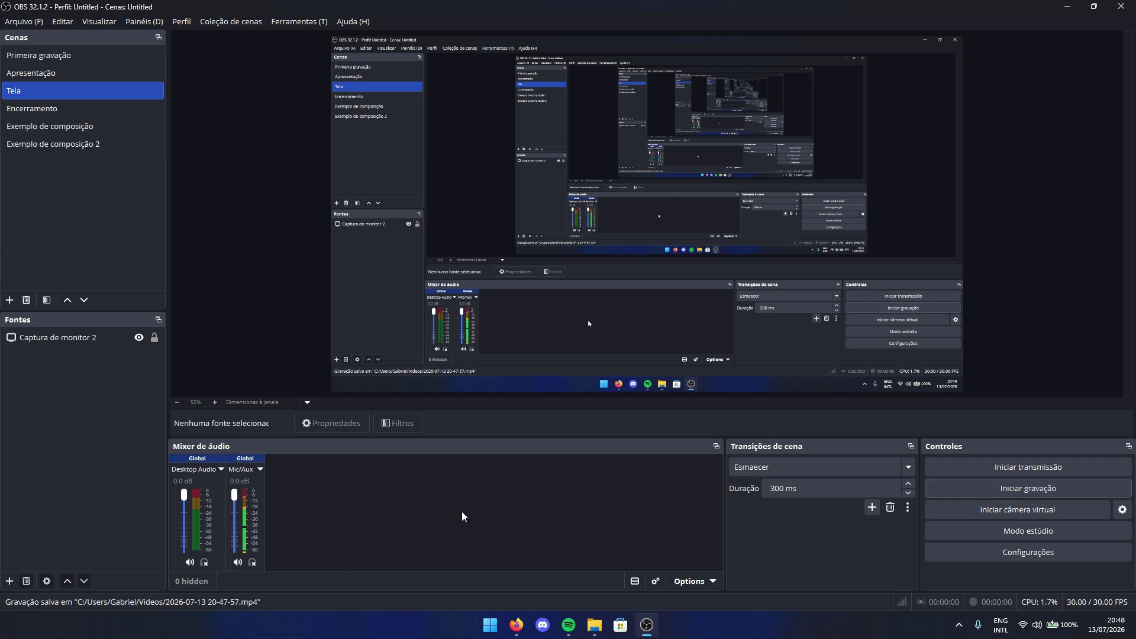
{"action": "left_click", "coordinate": [594, 625]}
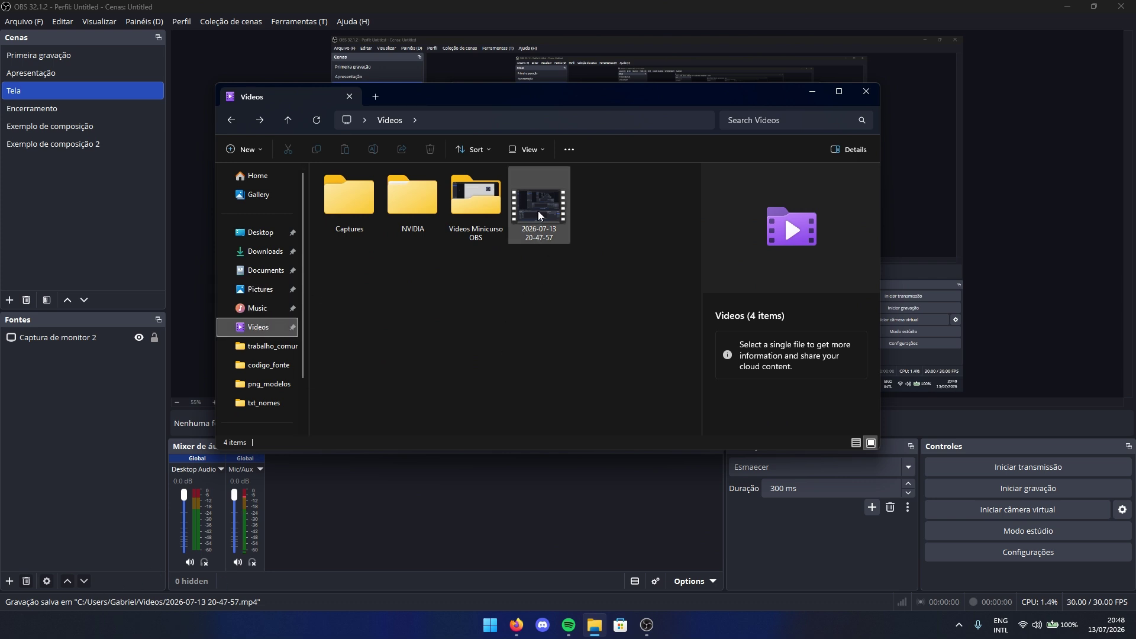
{"action": "left_click_drag", "start_coordinate": [537, 96], "coordinate": [510, 90]}
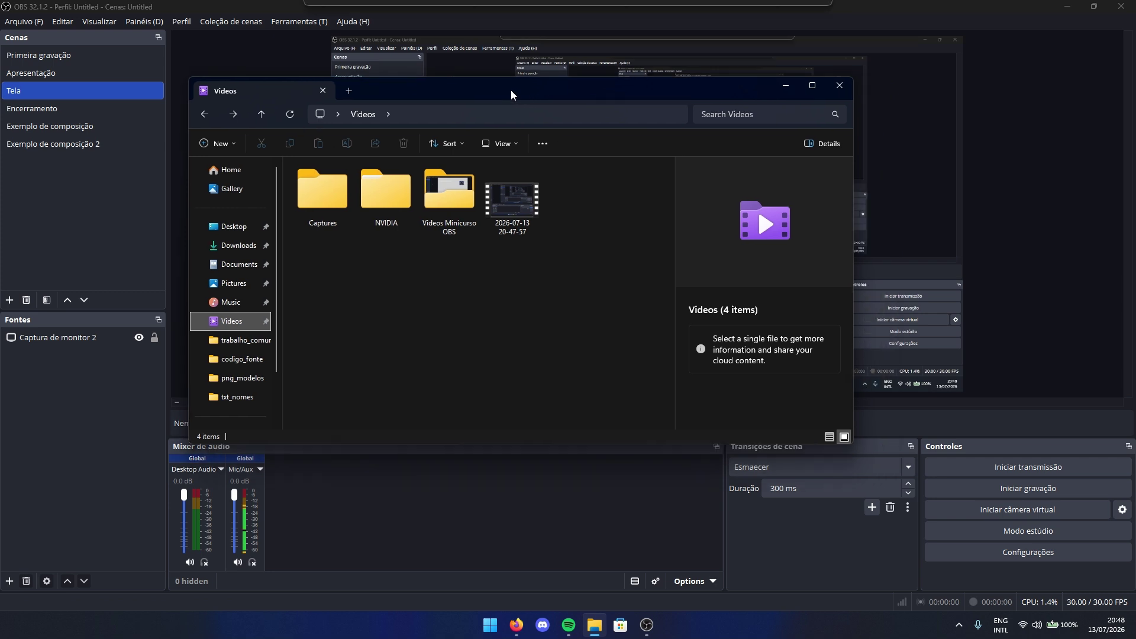
{"action": "double_click", "coordinate": [514, 205]}
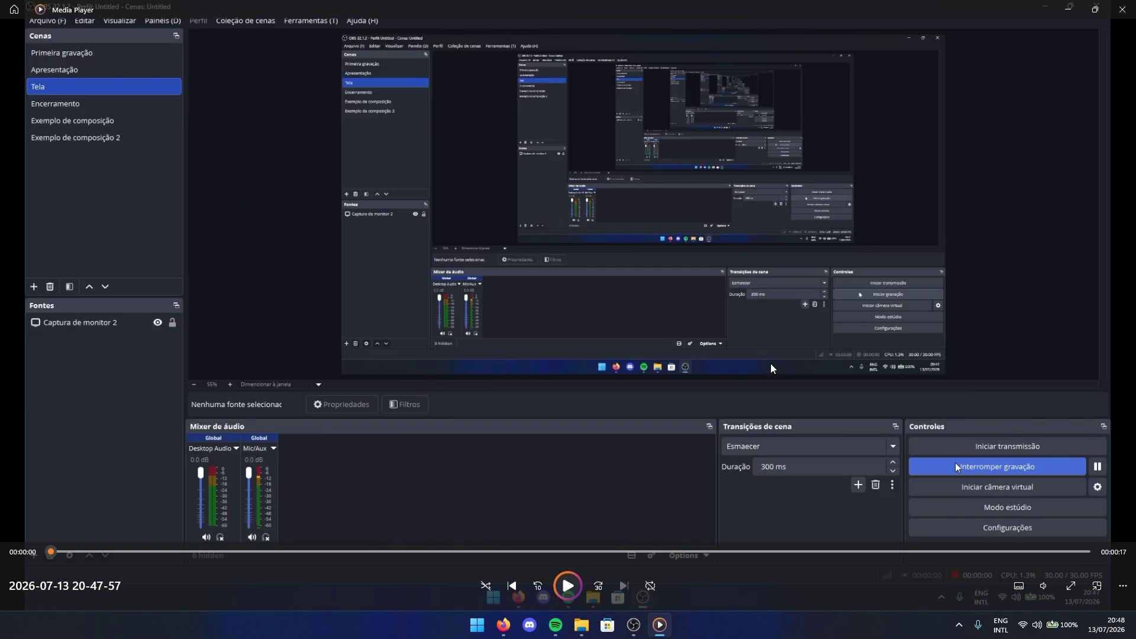
{"action": "left_click", "coordinate": [1072, 587]}
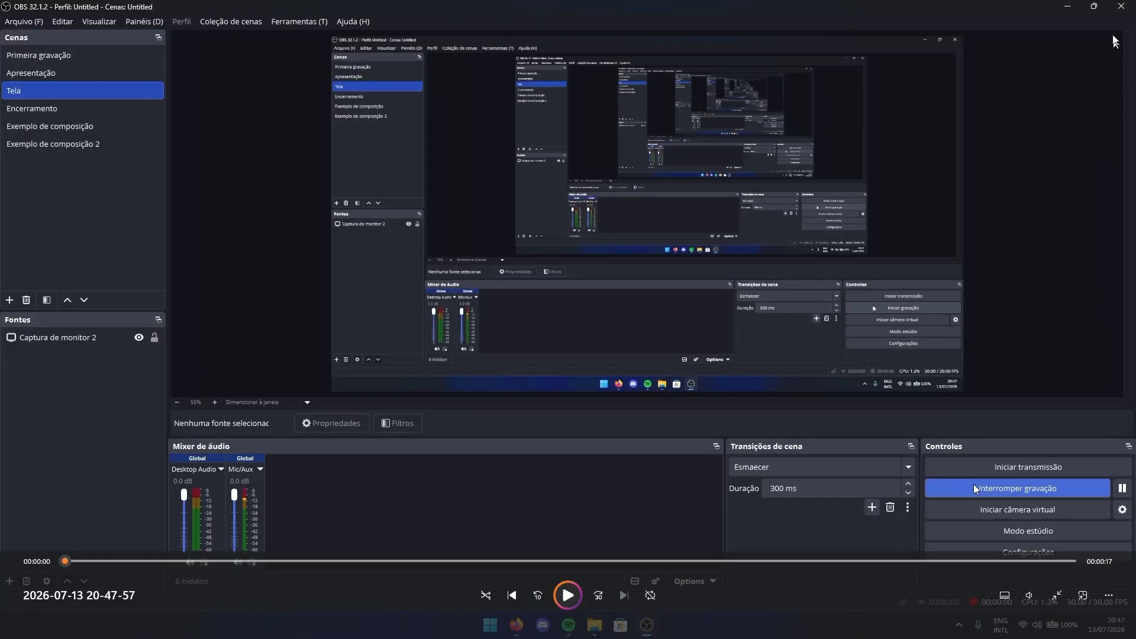
{"action": "key", "text": "space"}
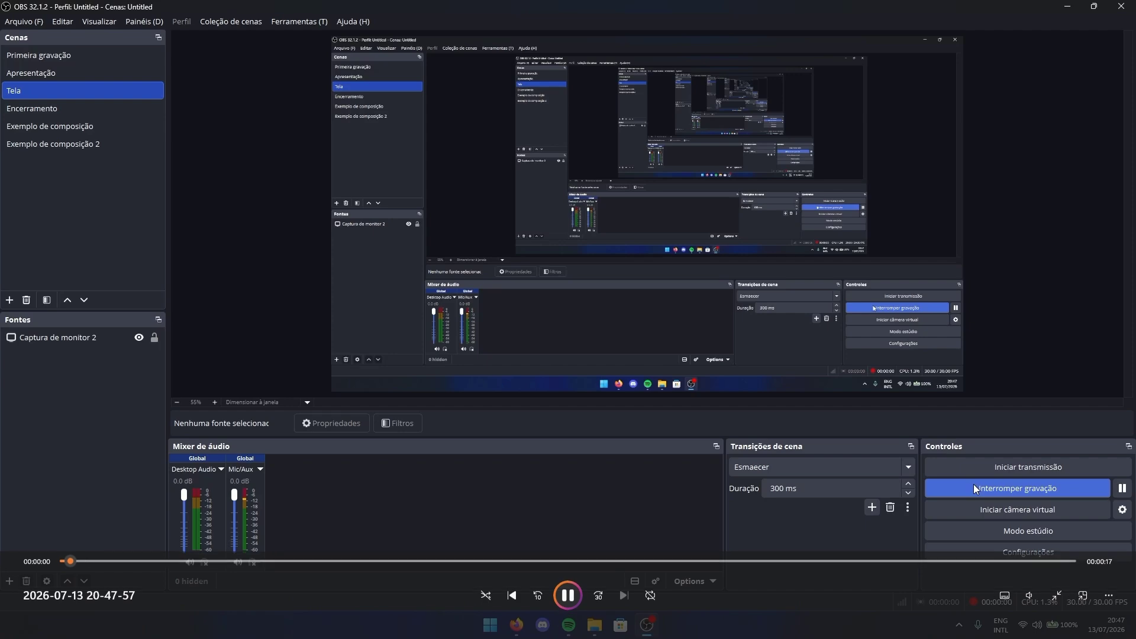
{"action": "left_click", "coordinate": [1057, 596]}
{"action": "left_click", "coordinate": [1121, 7]}
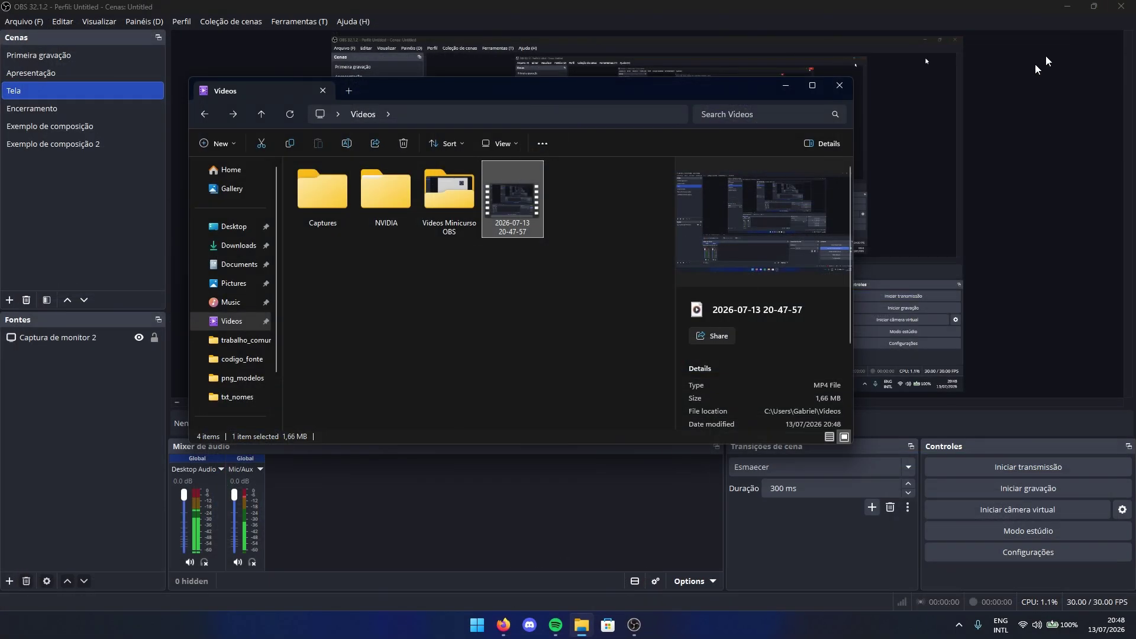
{"action": "left_click", "coordinate": [786, 86]}
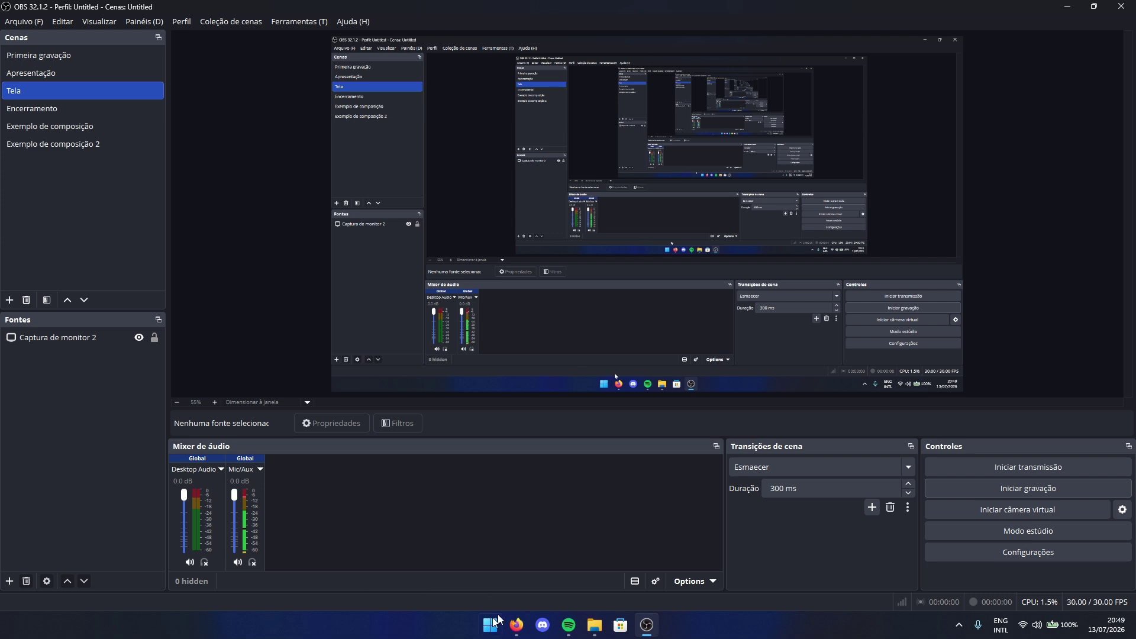
{"action": "mouse_move", "coordinate": [516, 625]}
{"action": "mouse_move", "coordinate": [473, 569]}
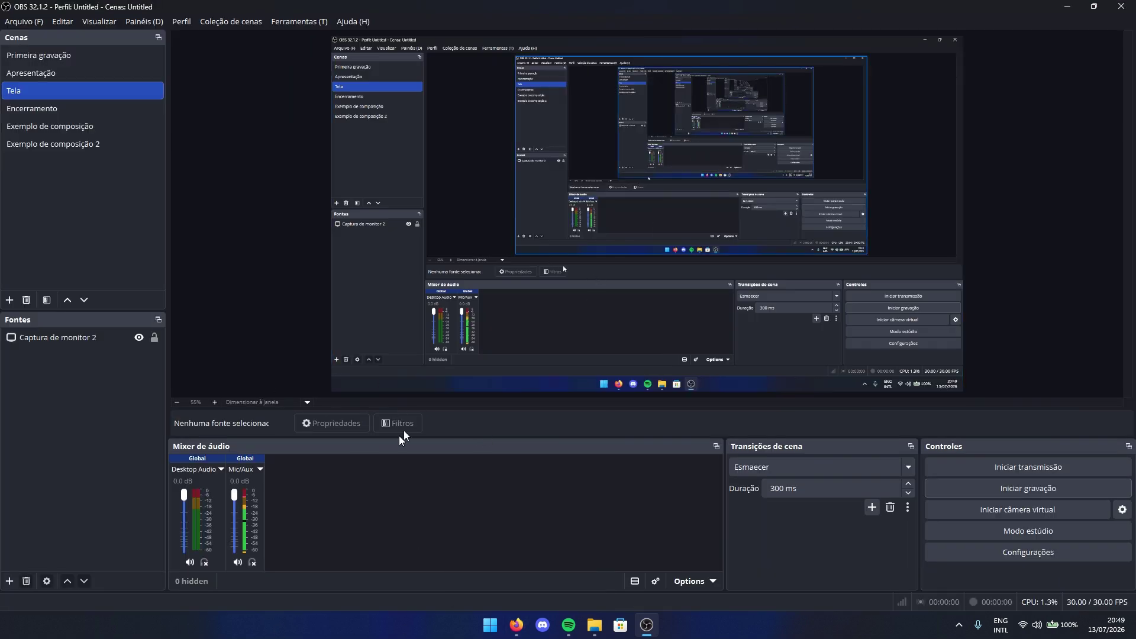